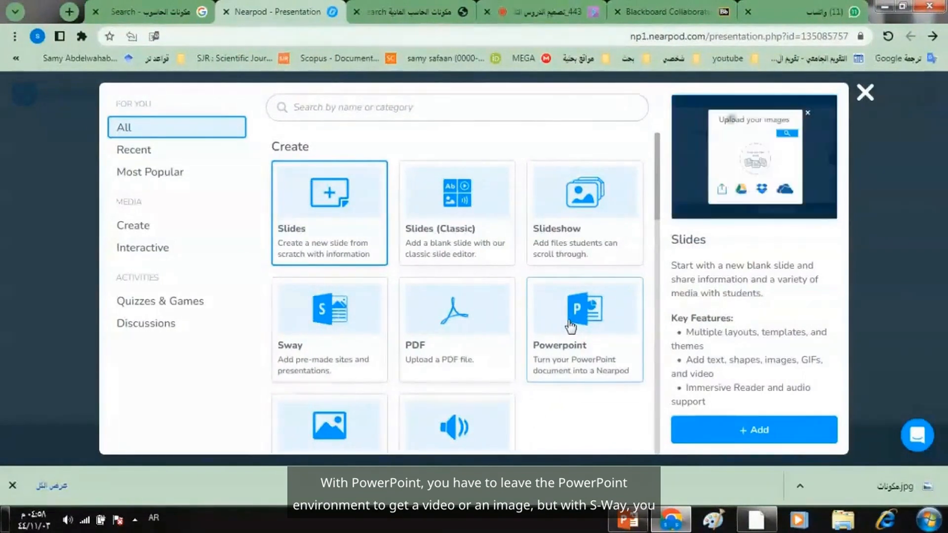
- Start adding Sway content to the lesson and browse the premade Animals and Countries & Continents categories
click(329, 325)
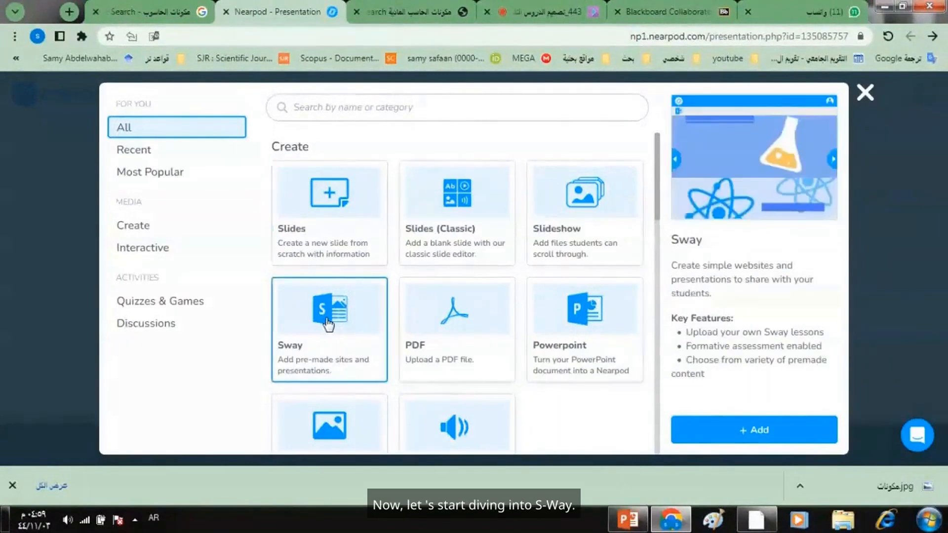
click(751, 430)
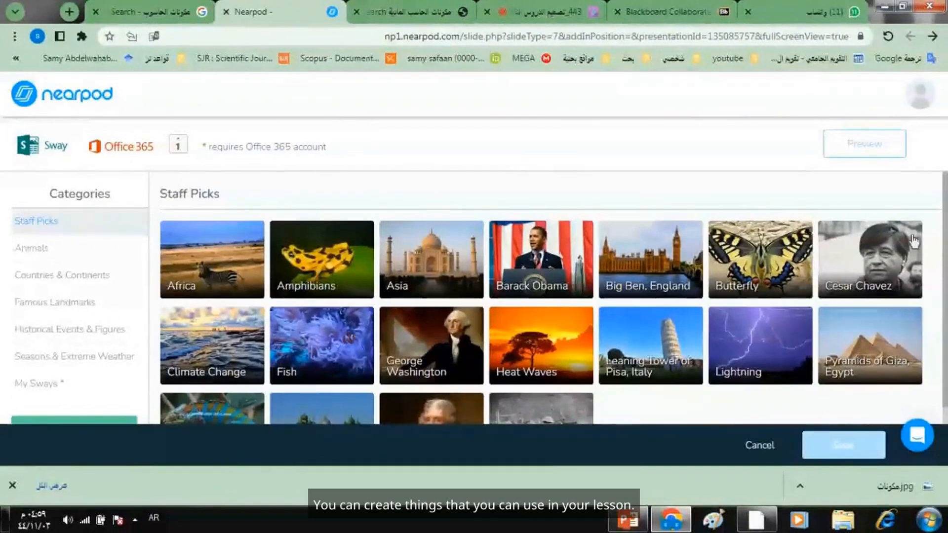
drag(945, 226, 944, 294)
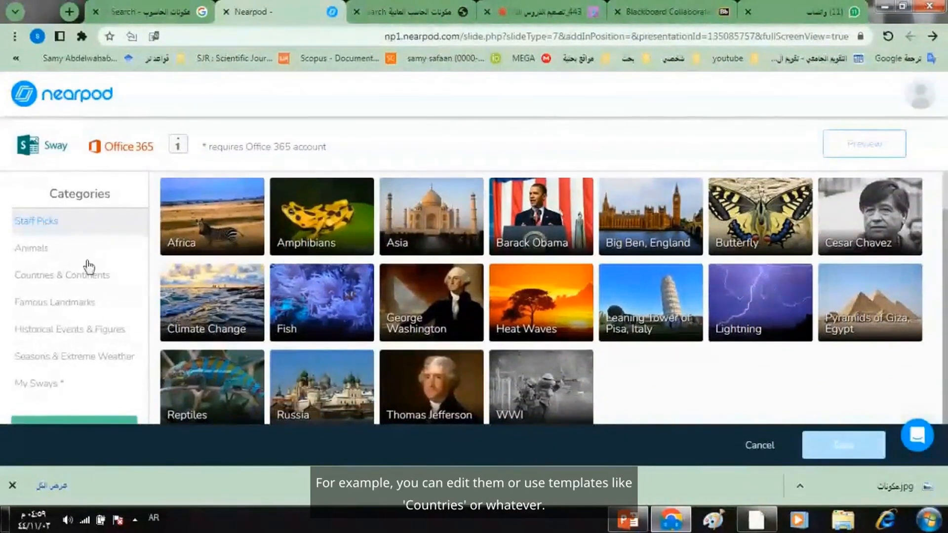
click(44, 251)
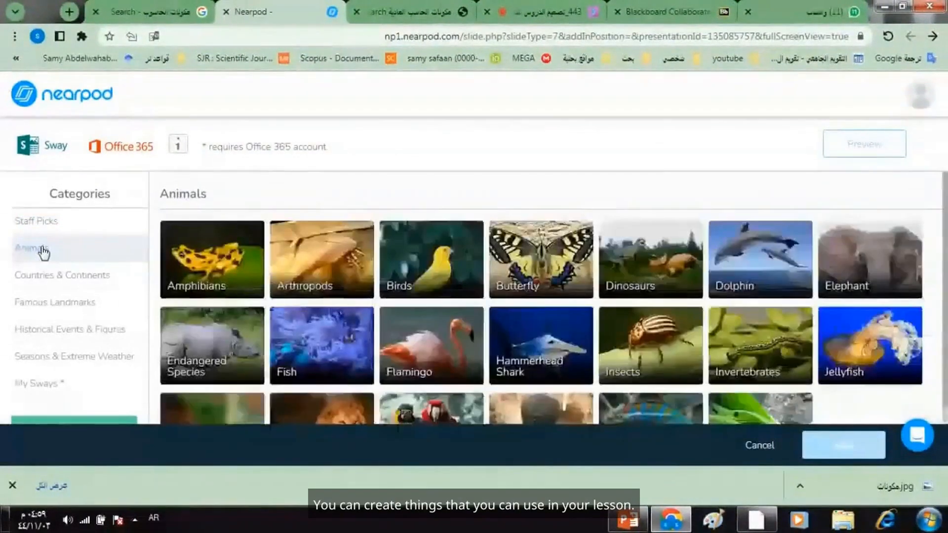
click(38, 281)
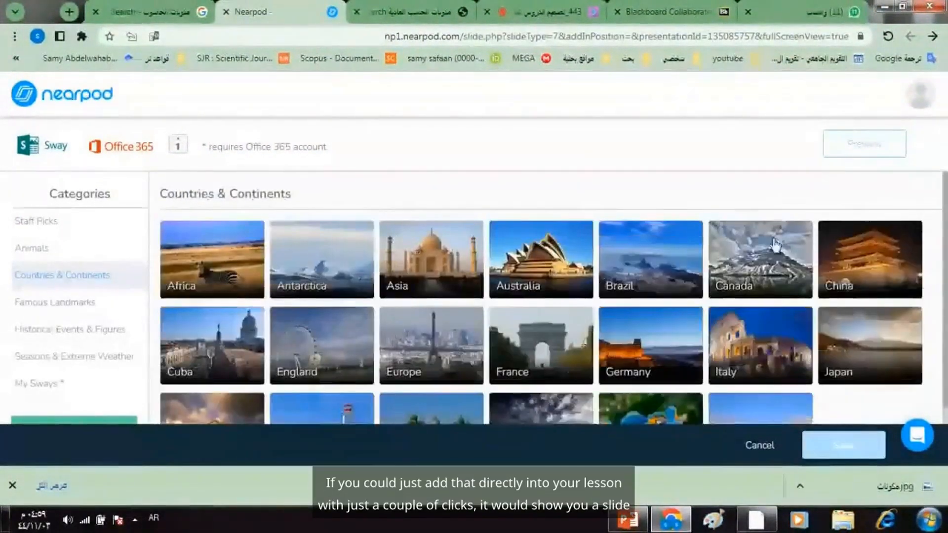
scroll(944, 210, down, 2)
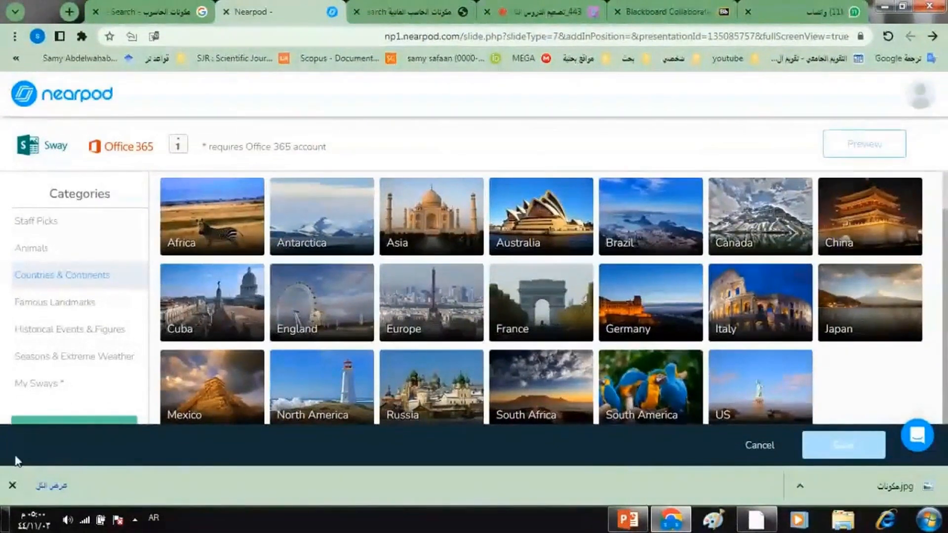
click(12, 485)
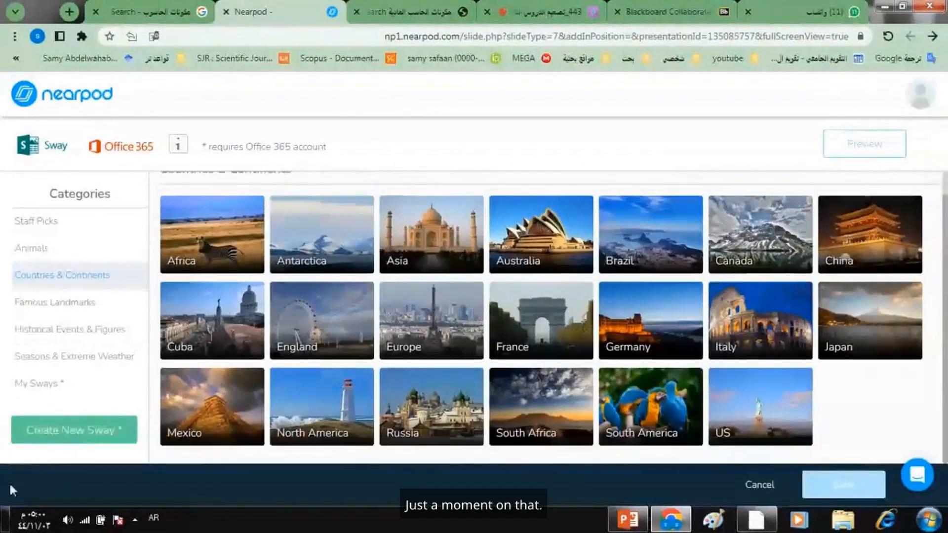
click(72, 443)
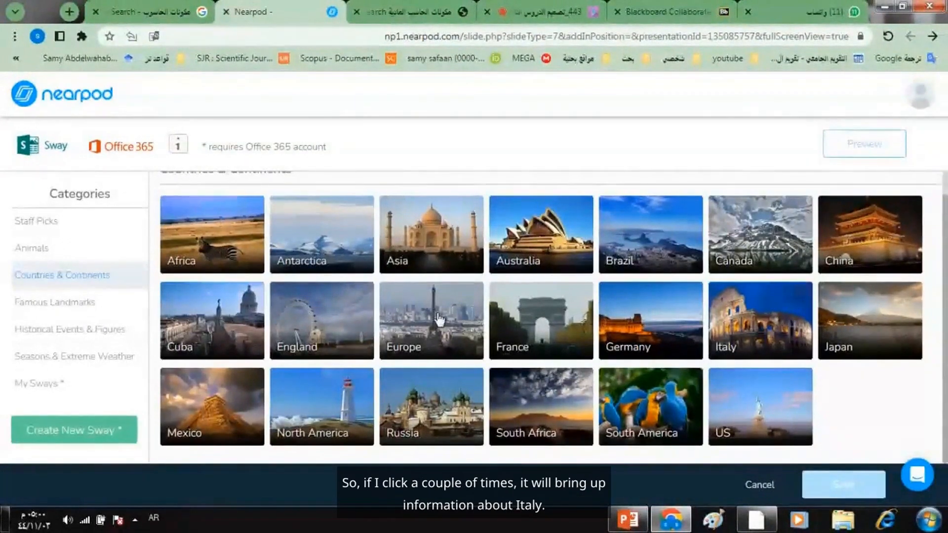
- Preview the premade Italy Sway, look through its content, and save it to the lesson
click(759, 331)
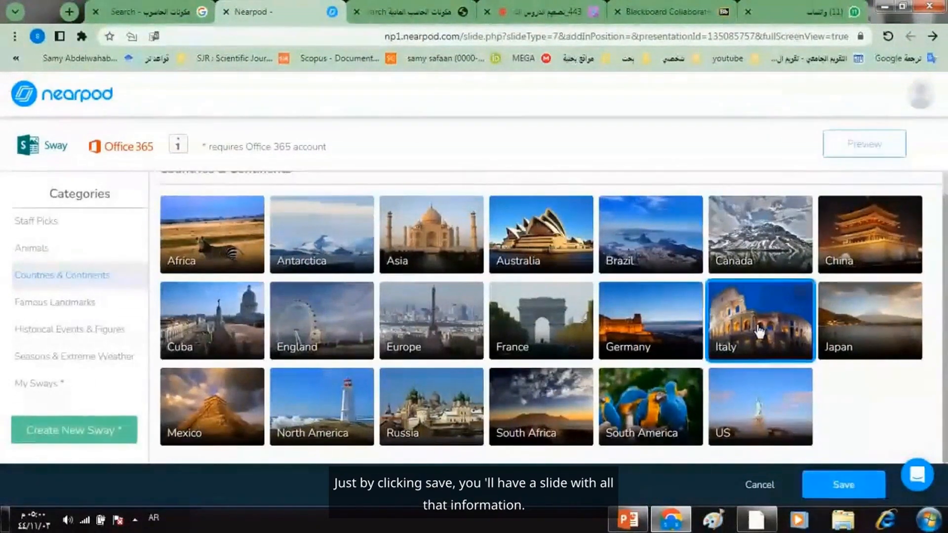
double_click(760, 331)
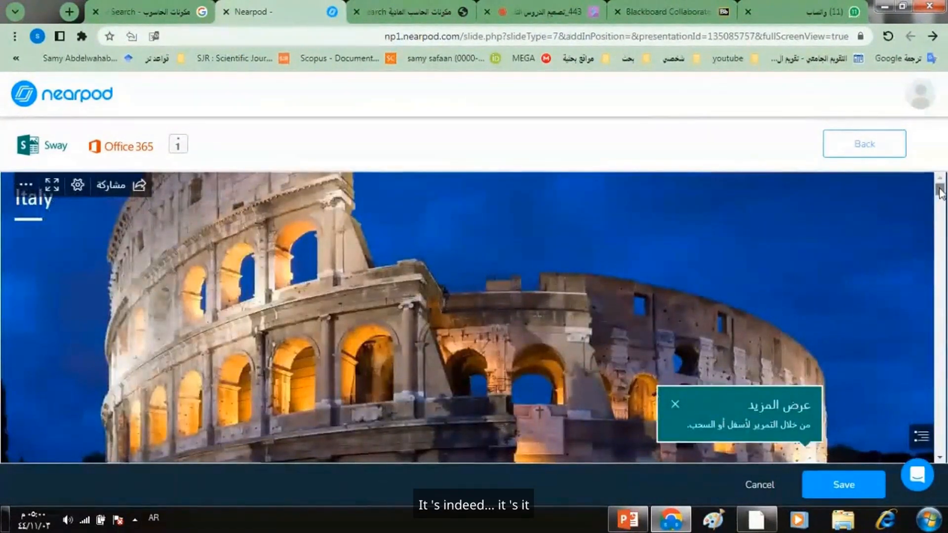
drag(940, 191, 938, 313)
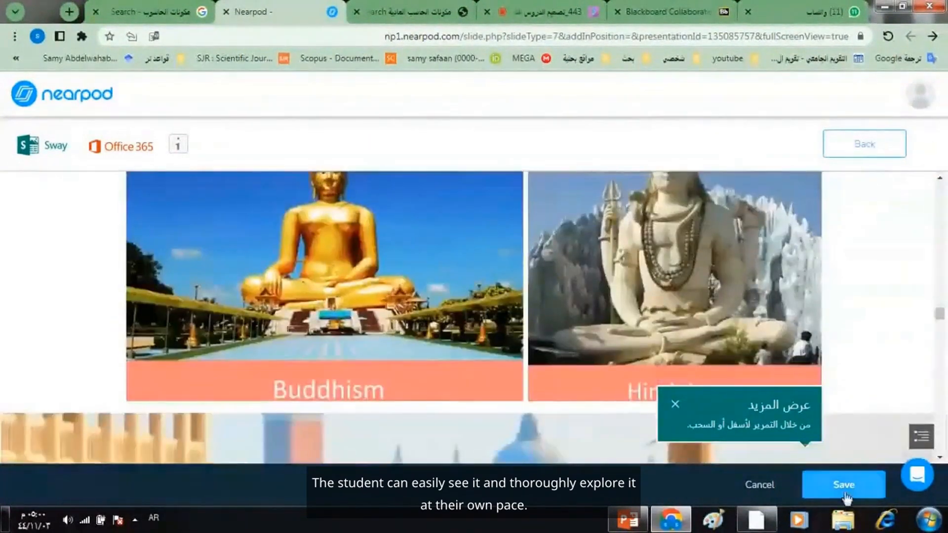
drag(939, 313, 939, 355)
click(834, 483)
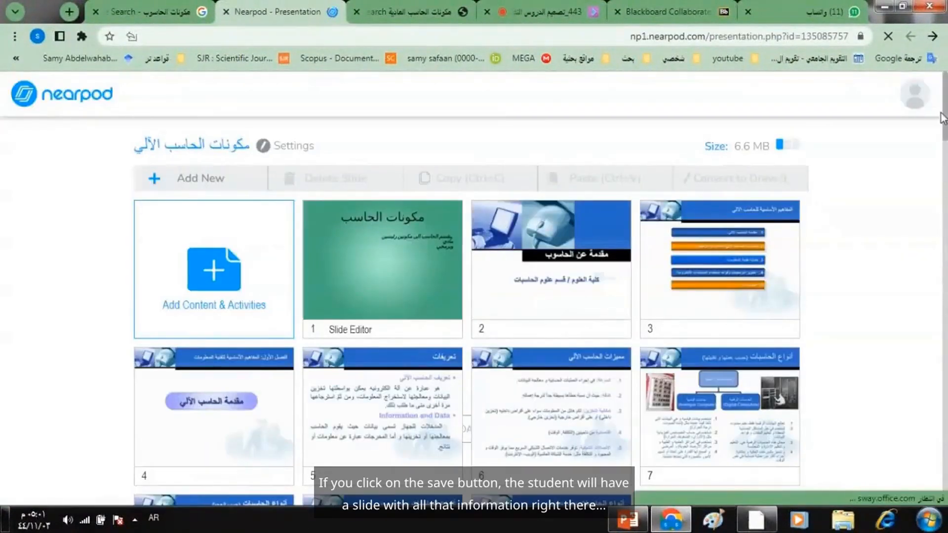
- Open the Italy Sway slide at the end of the lesson to view it, and return to the slide overview
drag(943, 110, 946, 447)
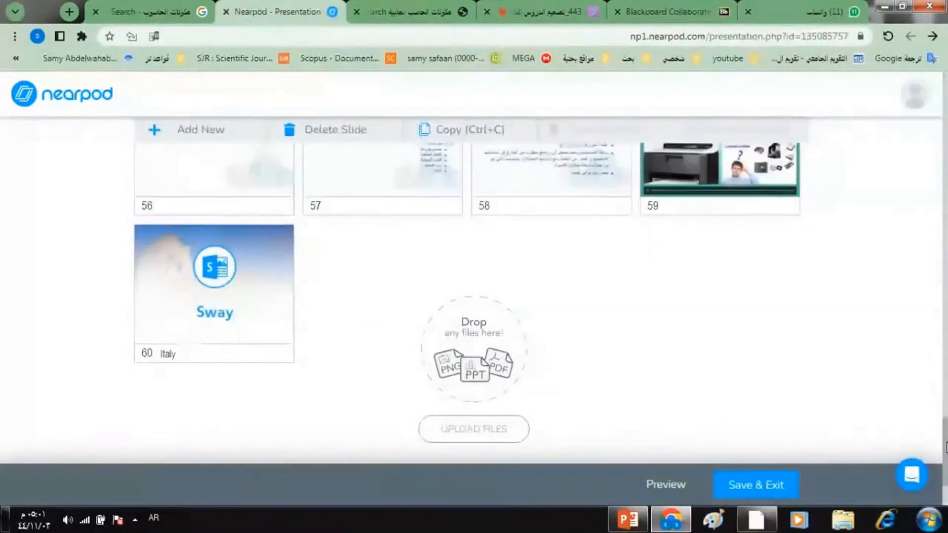
click(209, 300)
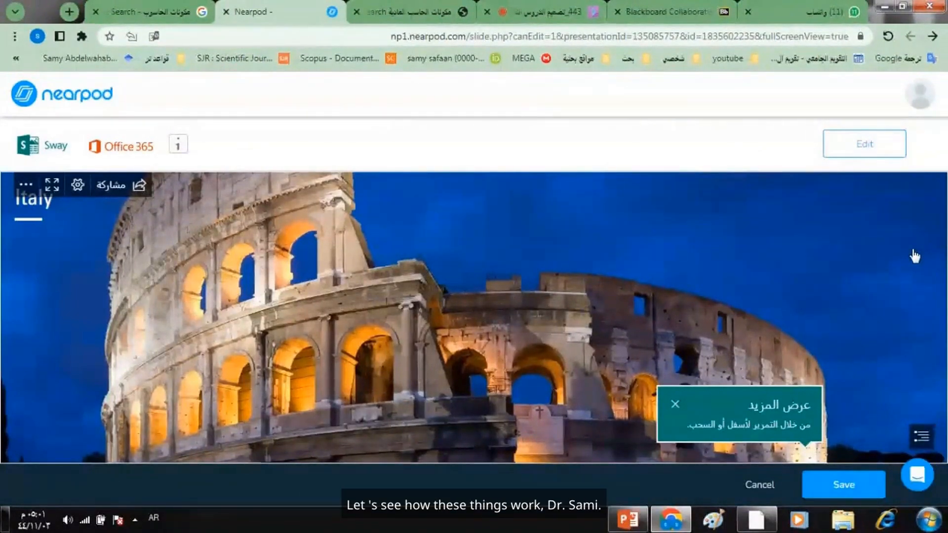
click(754, 486)
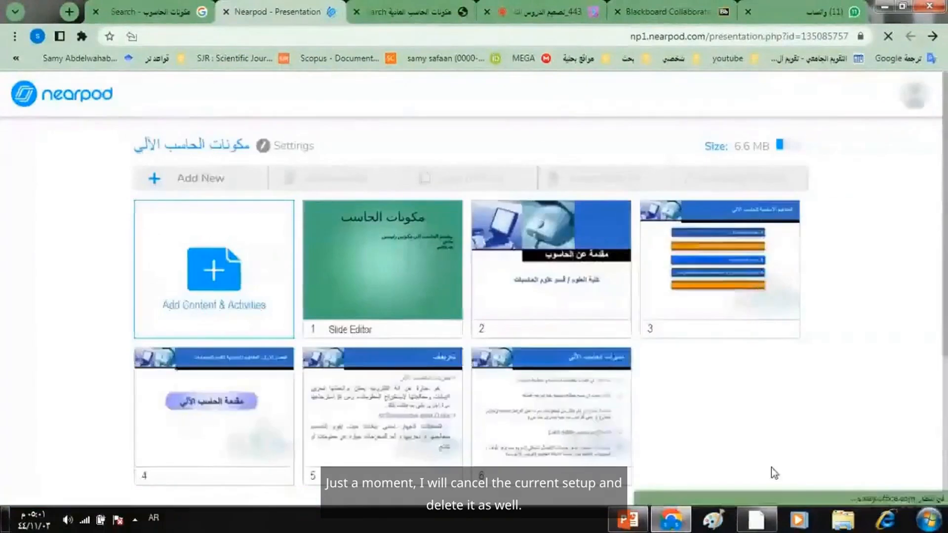
- Delete the Italy Sway slide, number 60, from the lesson and confirm the deletion
drag(944, 154, 945, 434)
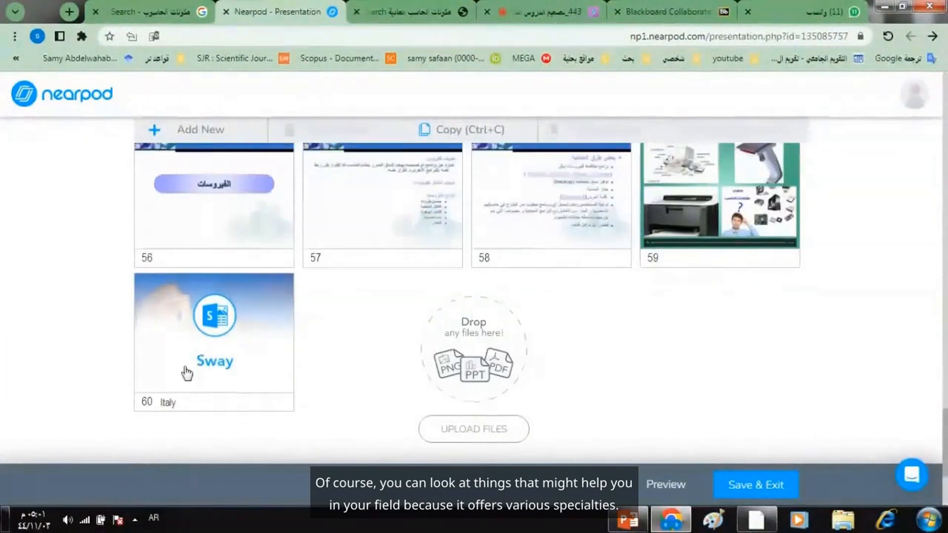
click(247, 376)
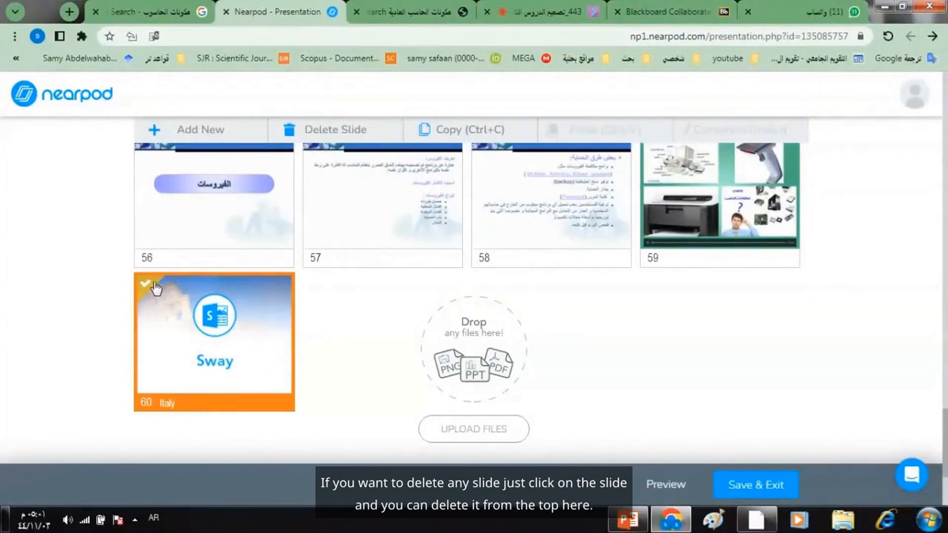
drag(943, 455, 946, 119)
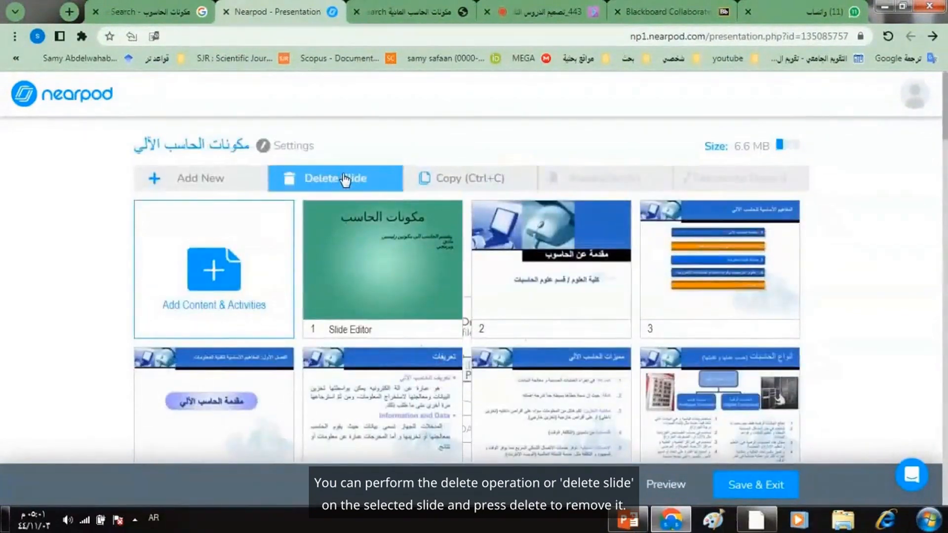
click(344, 181)
click(511, 235)
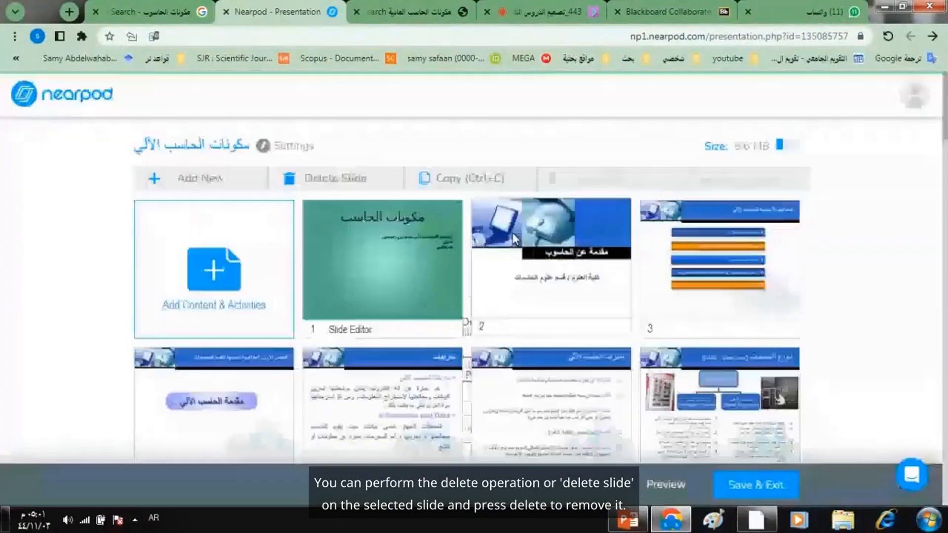
- Add Sway content to the lesson and create a new blank Sway instead of using a premade one
click(218, 183)
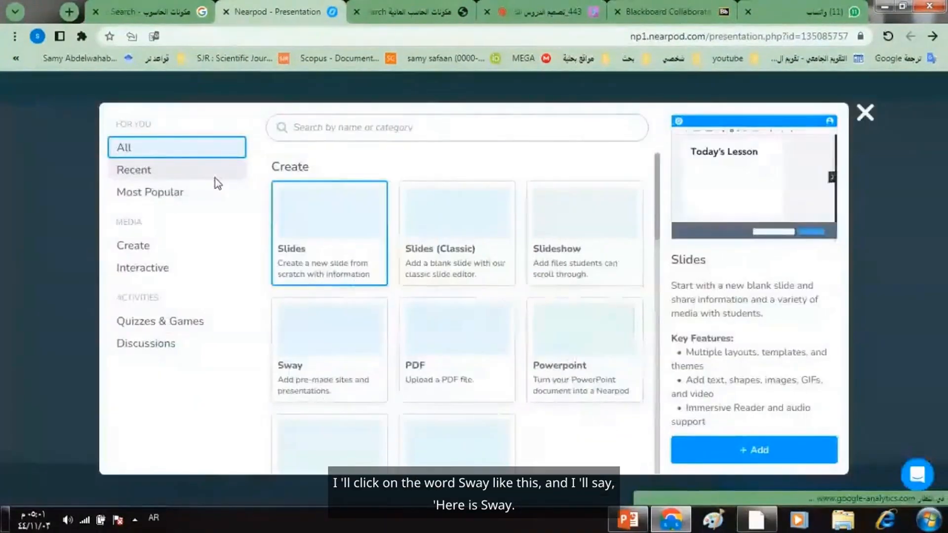
click(310, 350)
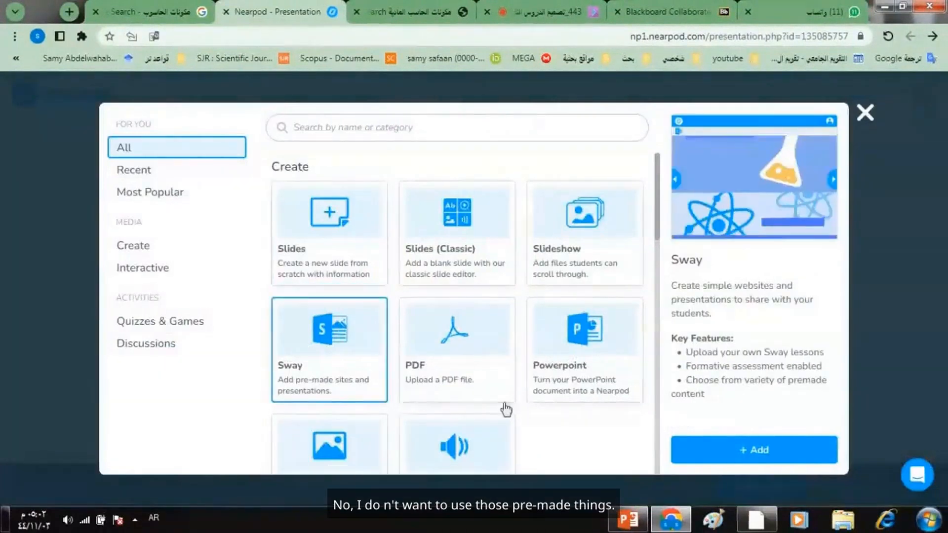
click(739, 453)
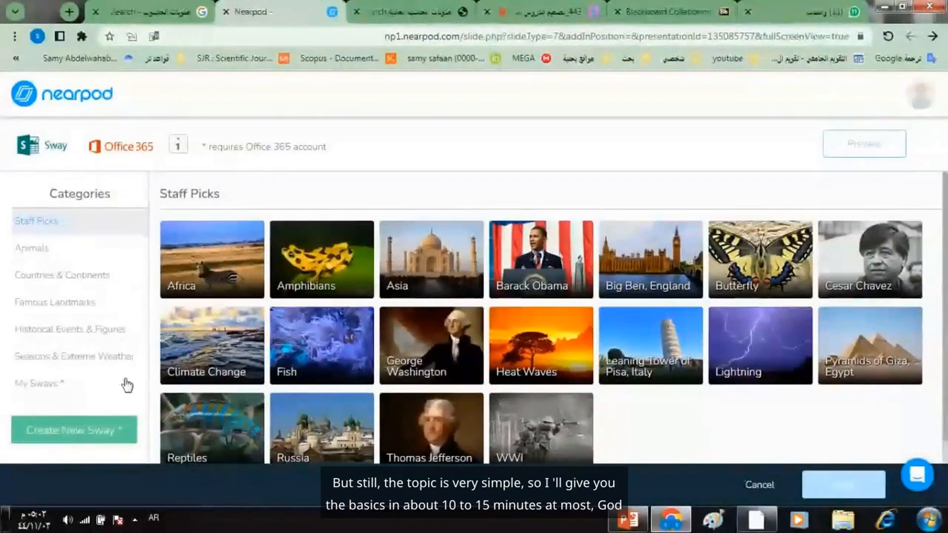
click(79, 434)
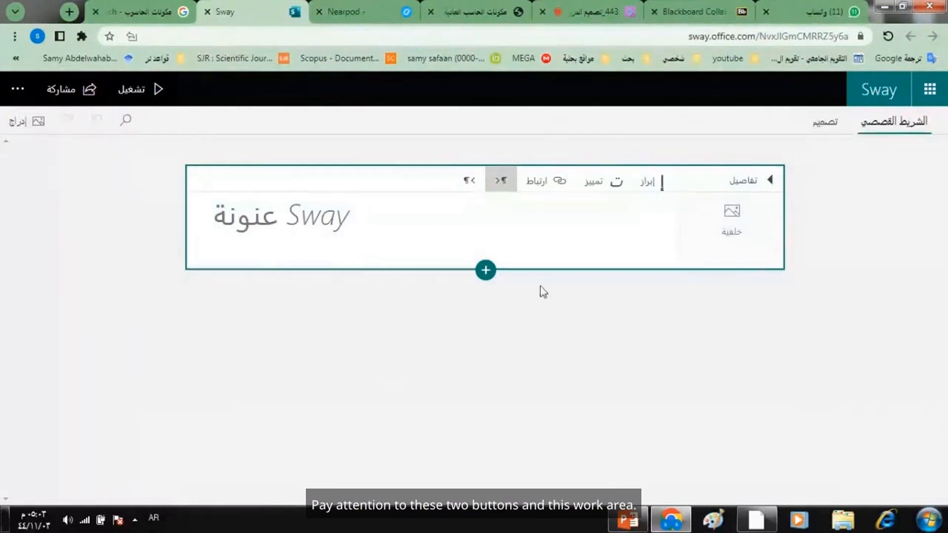
- Enter "مكونات الحاسب" as the title of the new Sway
click(318, 226)
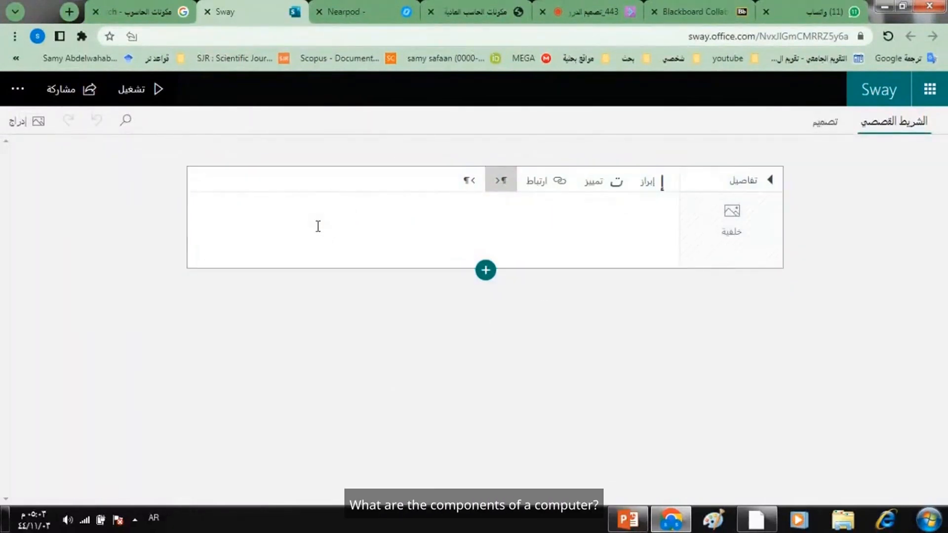
text(مكو)
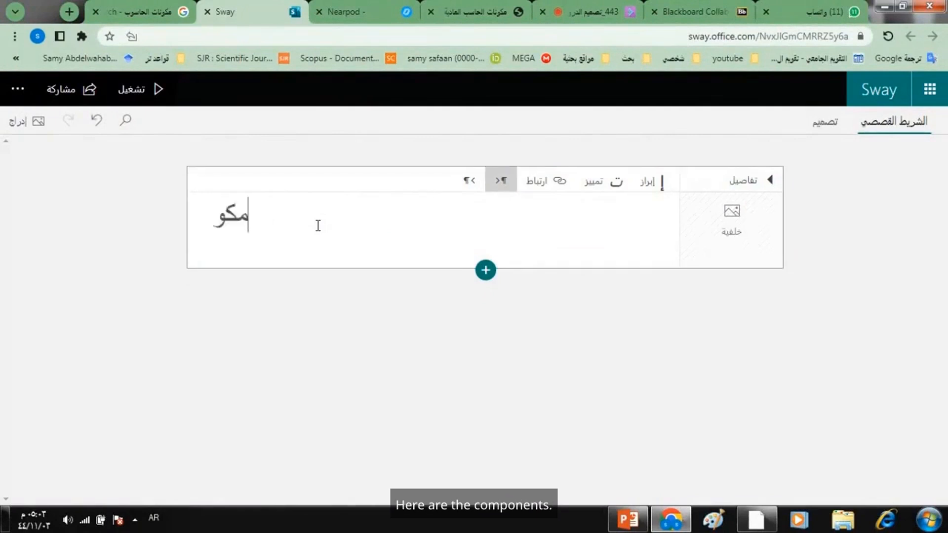
text(نات الحاسب)
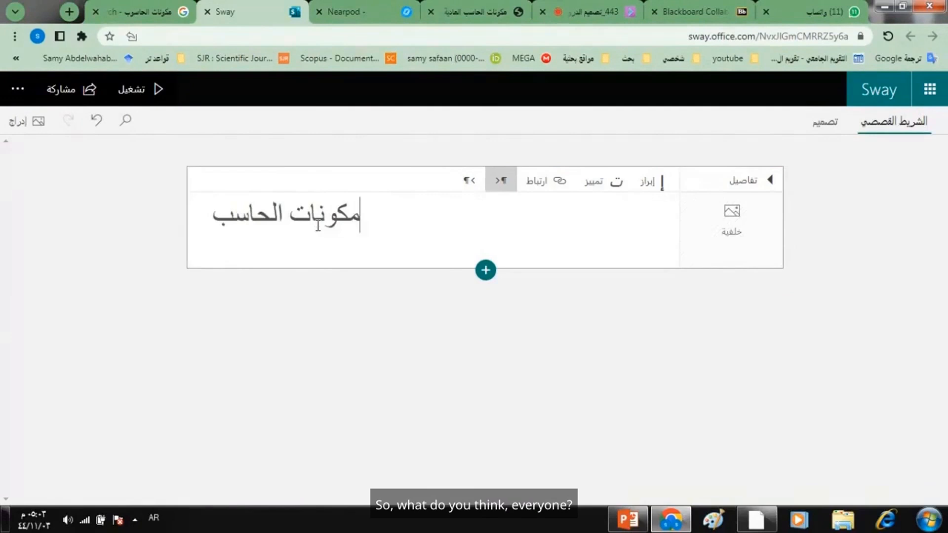
- Search the suggested images for "حاسب آلي" and set the black desktop computer picture as the title card's background
click(736, 229)
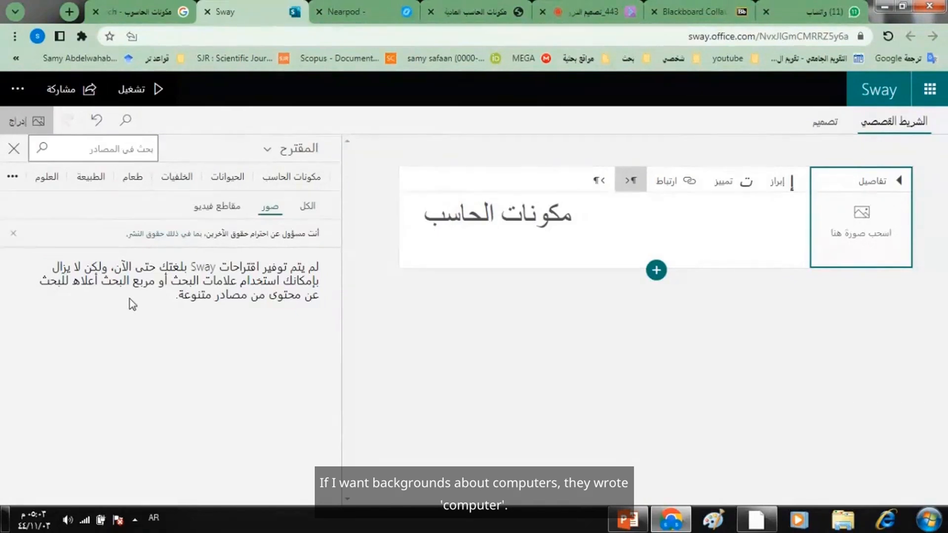
text(ب آلي)
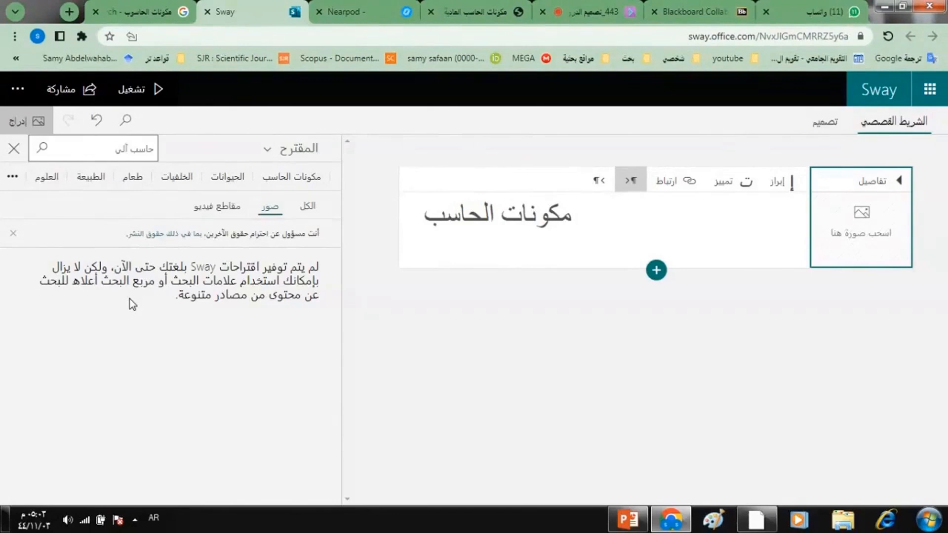
click(43, 148)
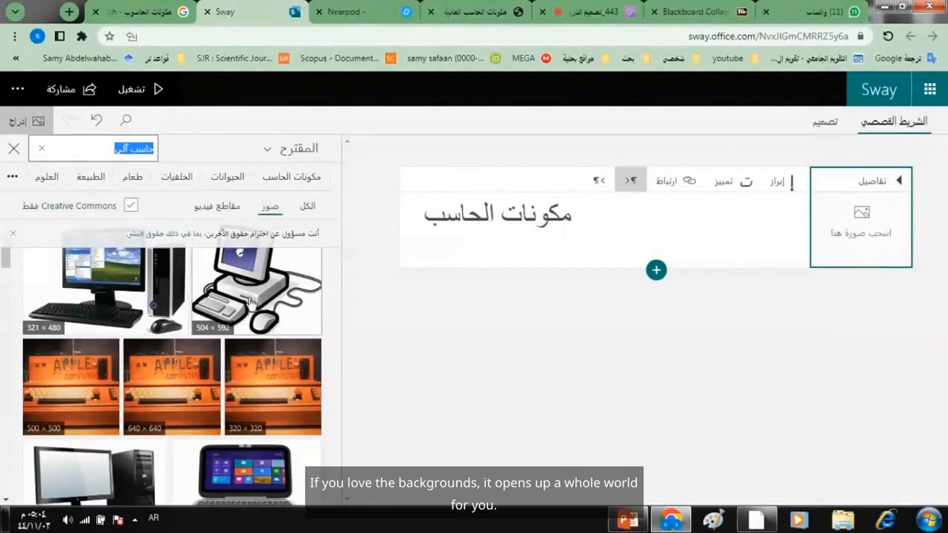
mouse_move(5, 258)
mouse_down()
mouse_move(2, 444)
mouse_move(2, 267)
mouse_up()
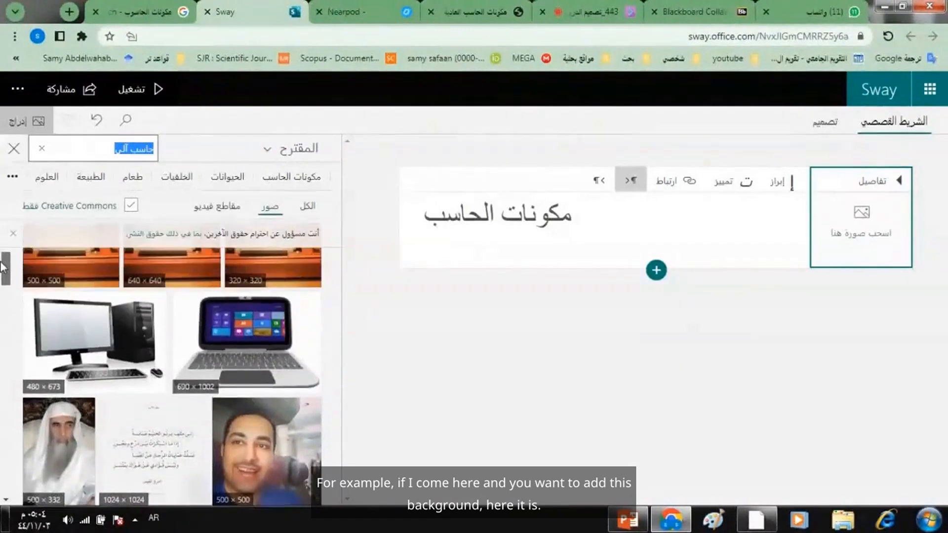
click(95, 335)
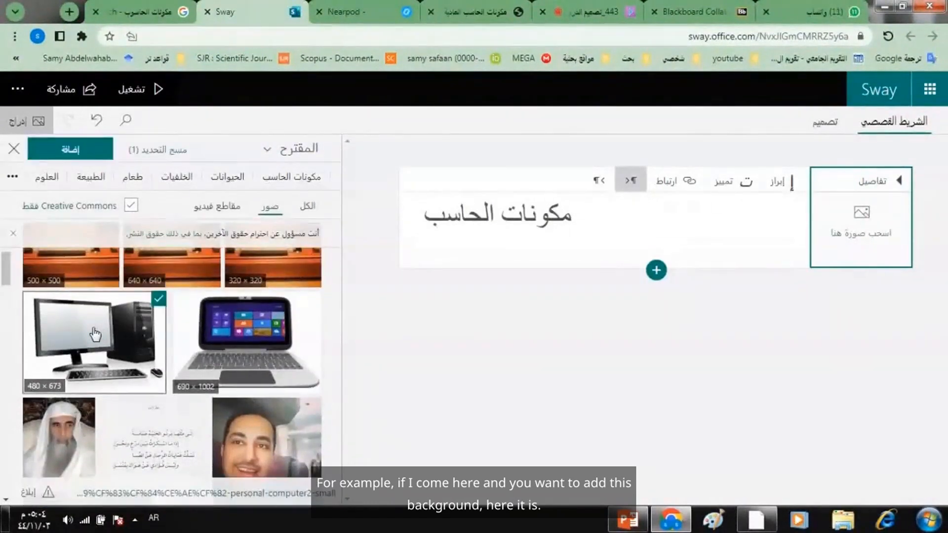
click(75, 149)
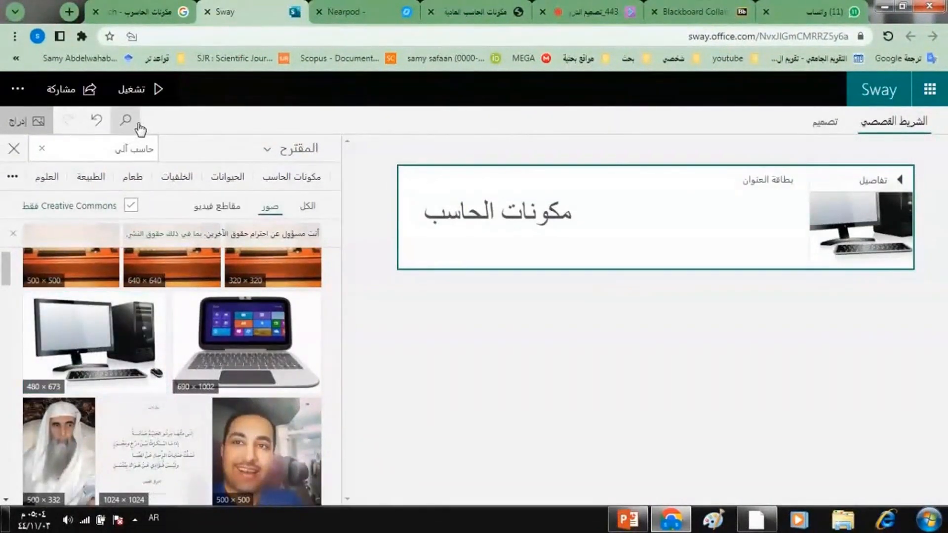
- Play the Sway to check the title over its background image, and return to editing
click(150, 98)
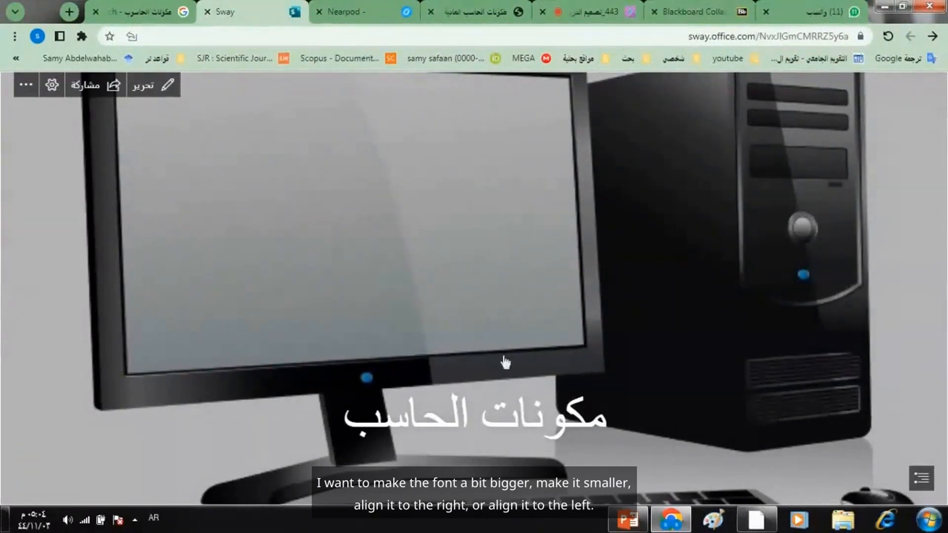
click(155, 91)
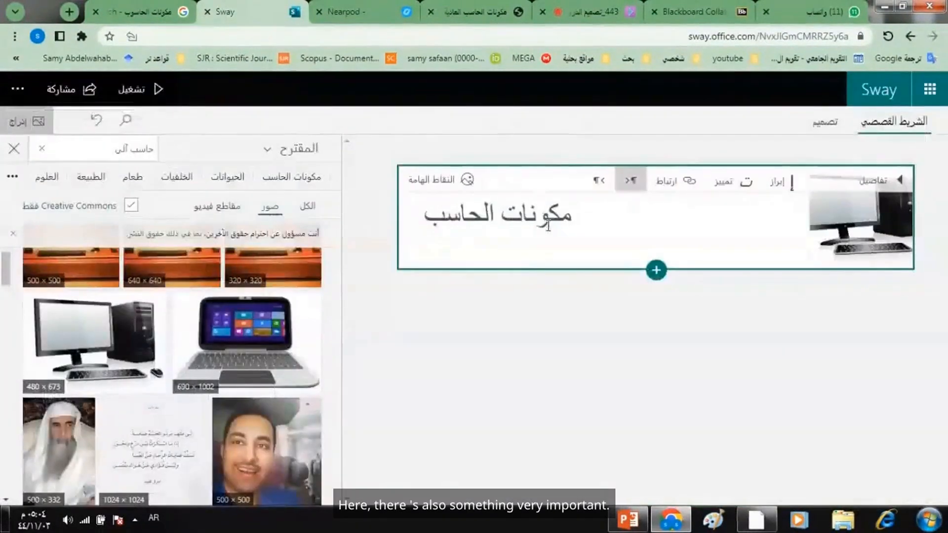
- Apply both the emphasize and accent formatting to the whole title "مكونات الحاسب"
triple_click(536, 217)
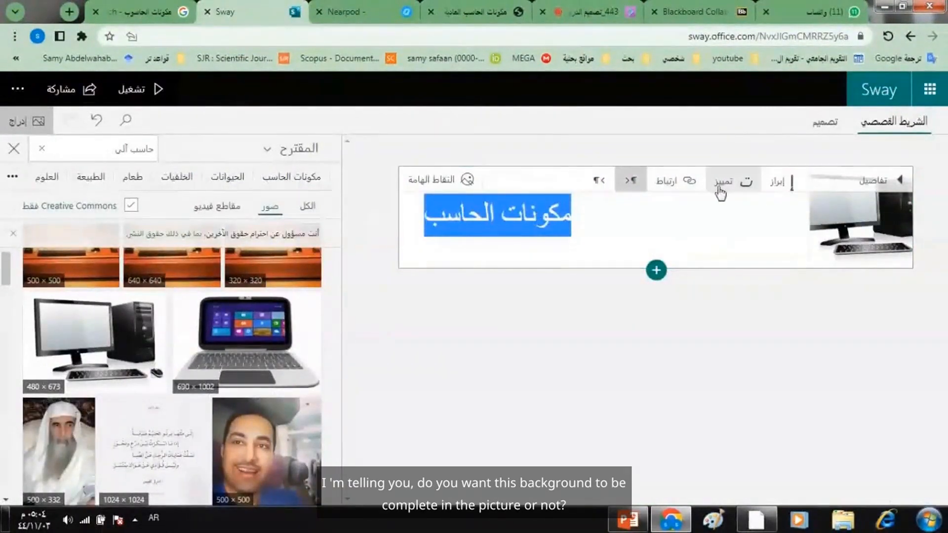
click(779, 190)
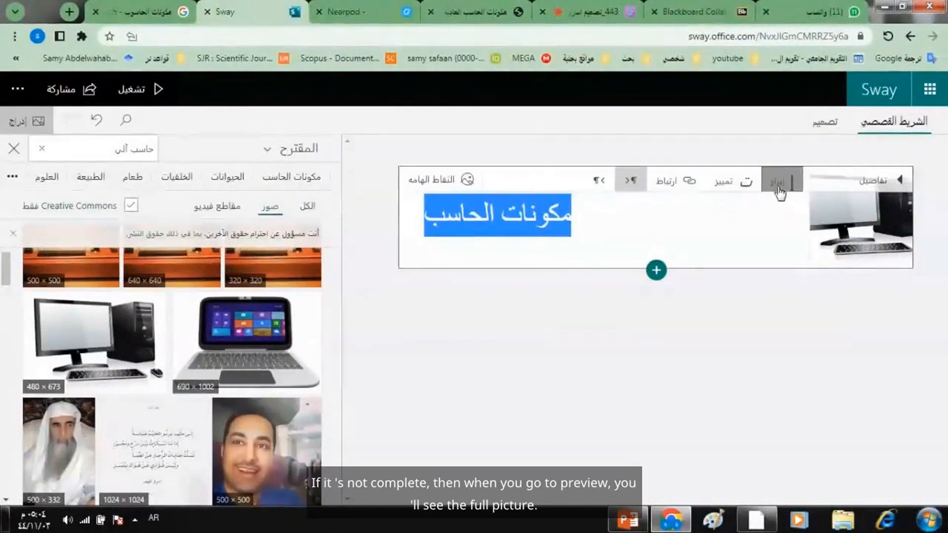
click(725, 186)
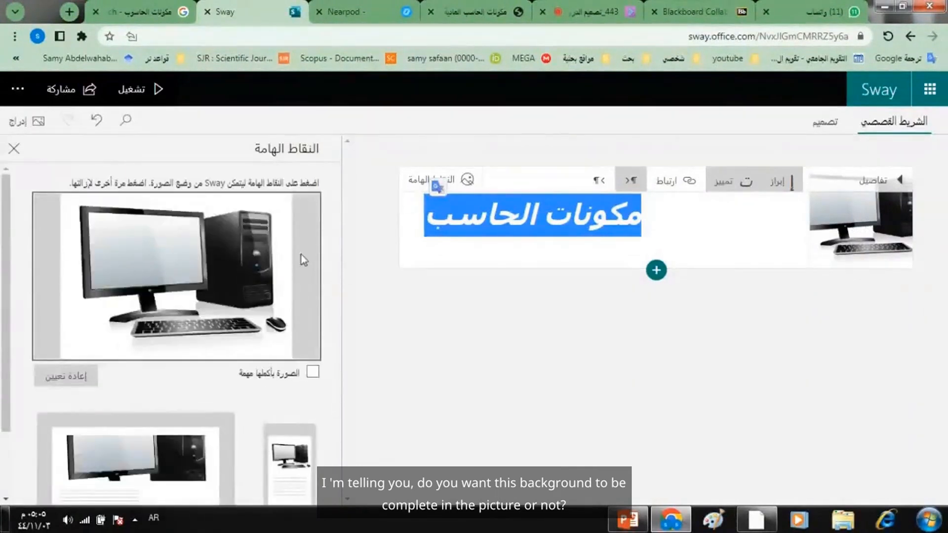
- Mark the entire background image as important in its focus points, play the Sway to check it, and return to editing
click(313, 374)
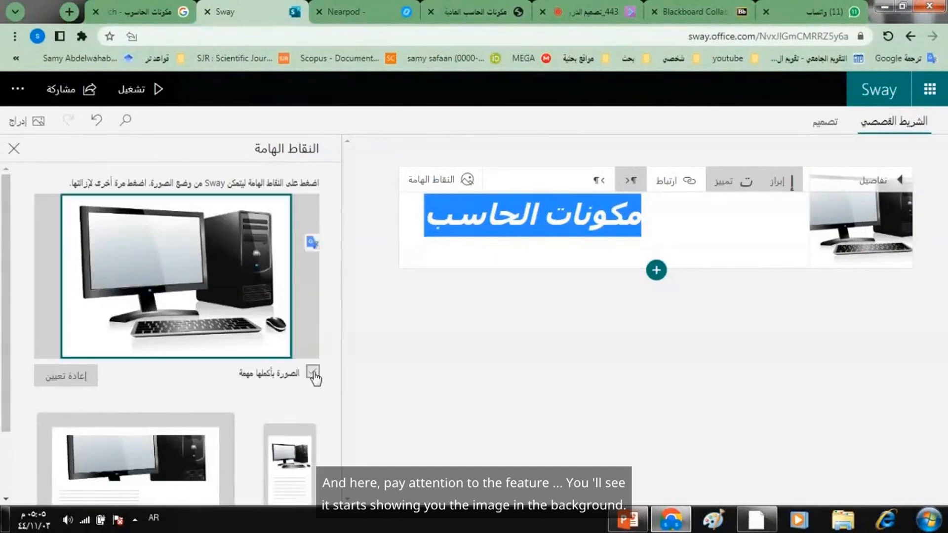
click(313, 374)
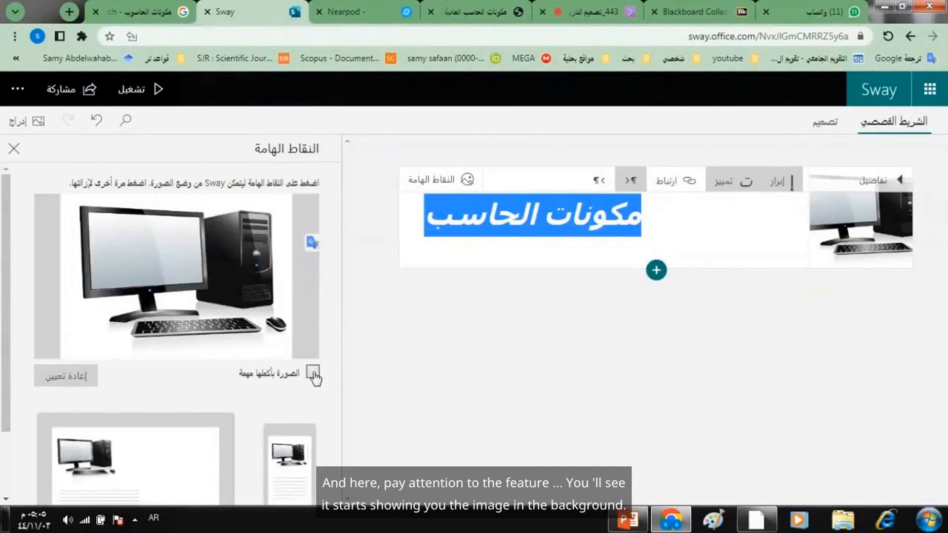
click(313, 374)
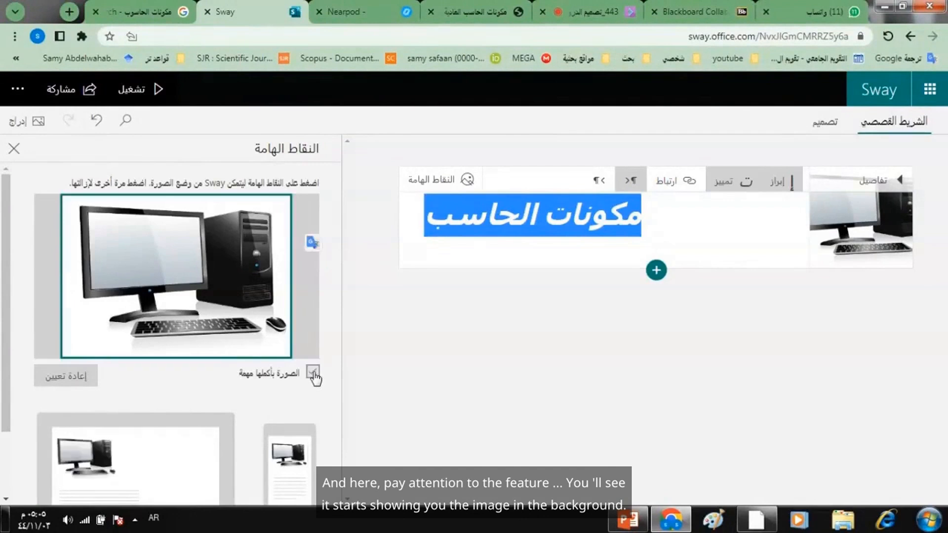
click(157, 99)
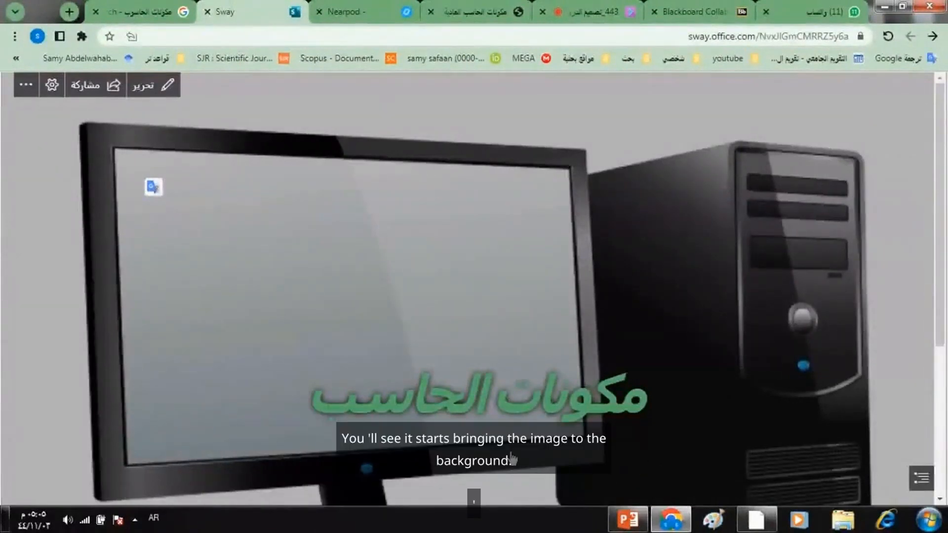
click(161, 86)
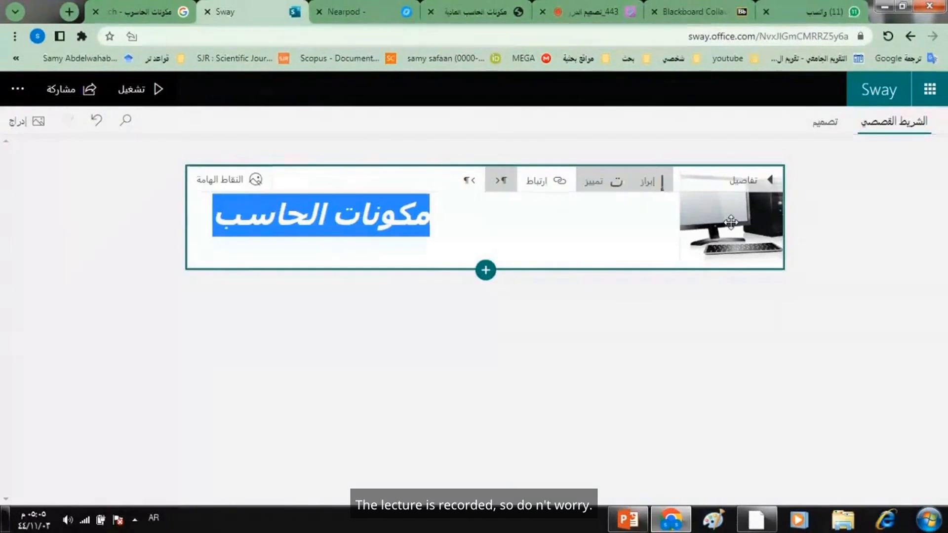
- Expand the title card's details and delete the desktop computer picture used as its background
click(739, 182)
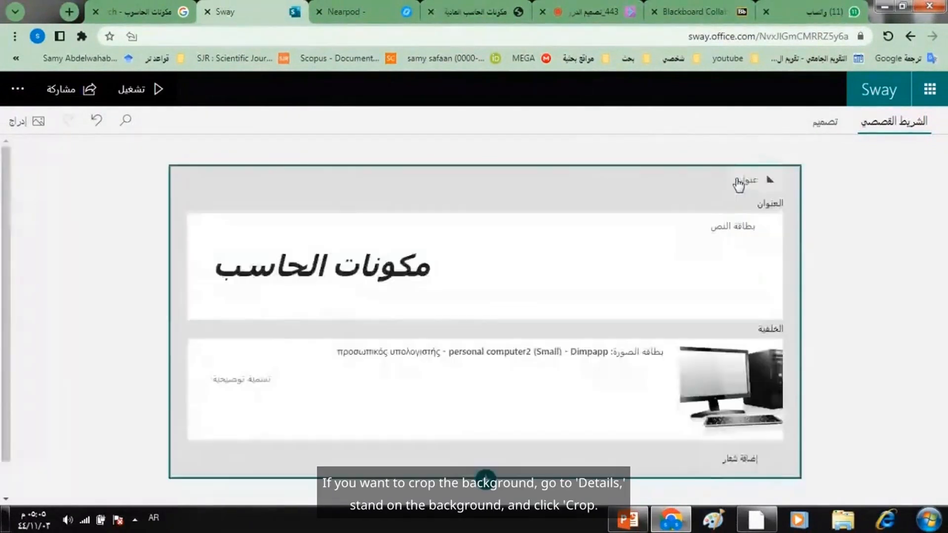
click(721, 377)
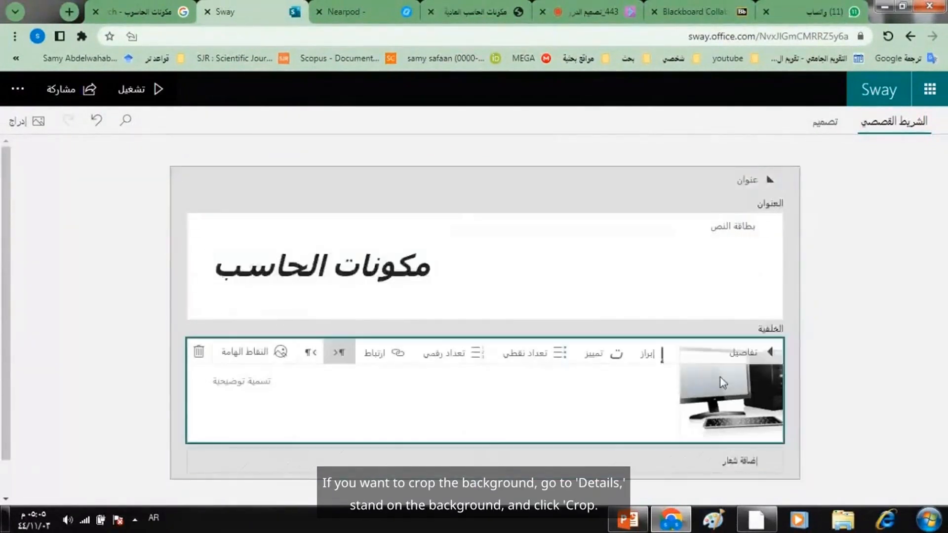
click(199, 352)
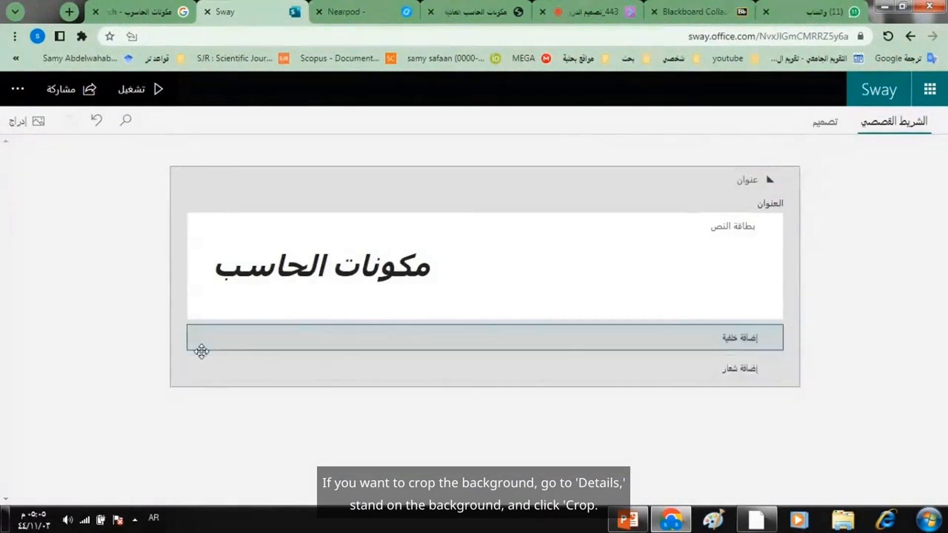
- Set the suggested nature picture of trees over an orange flower field as the title background, and preview the Sway before returning to editing
click(716, 345)
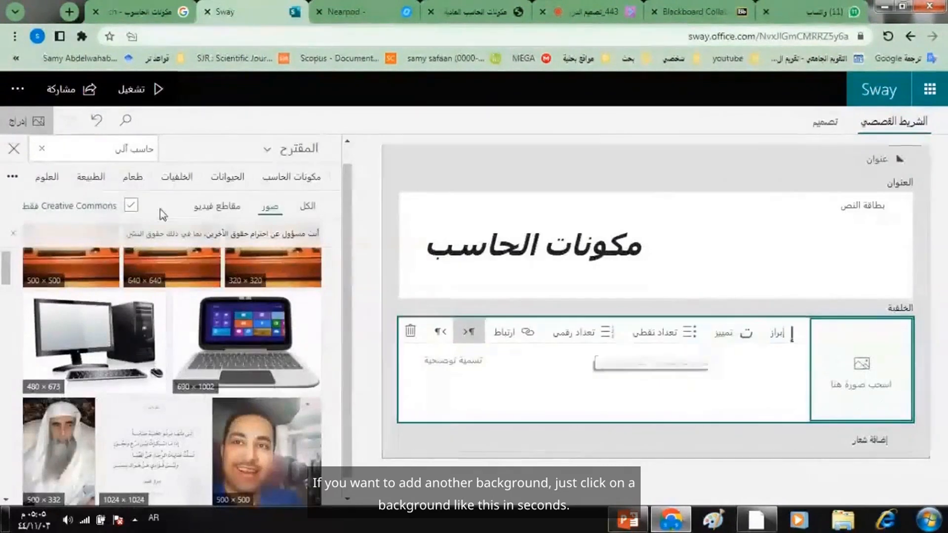
click(97, 180)
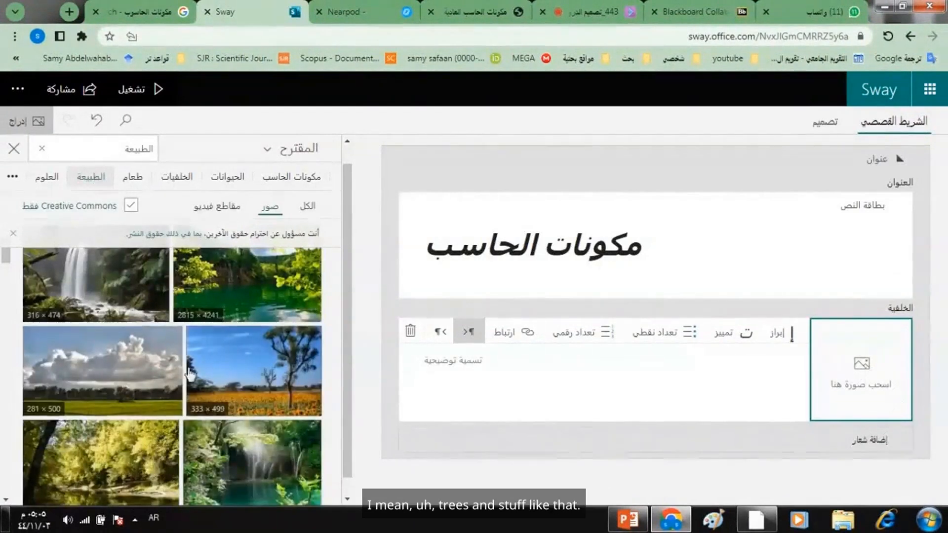
click(233, 377)
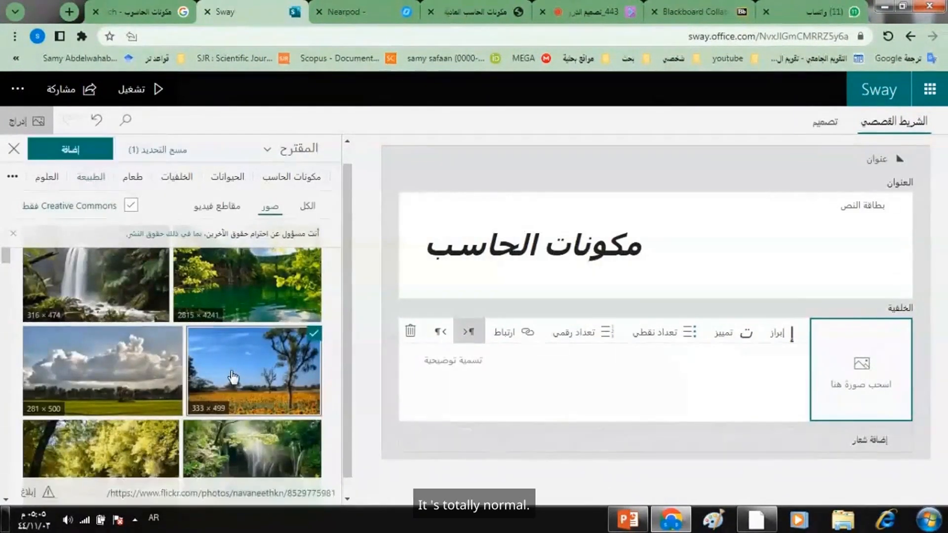
click(64, 148)
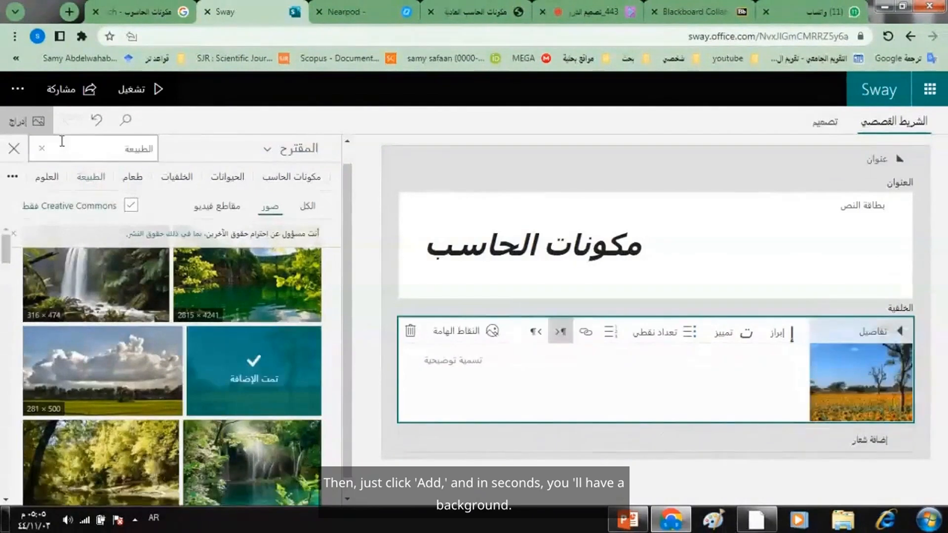
click(157, 89)
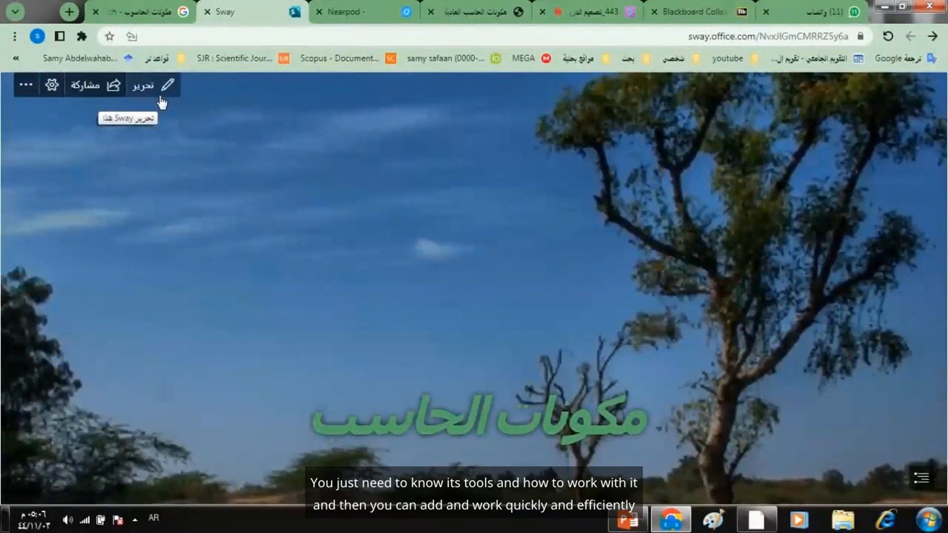
click(161, 95)
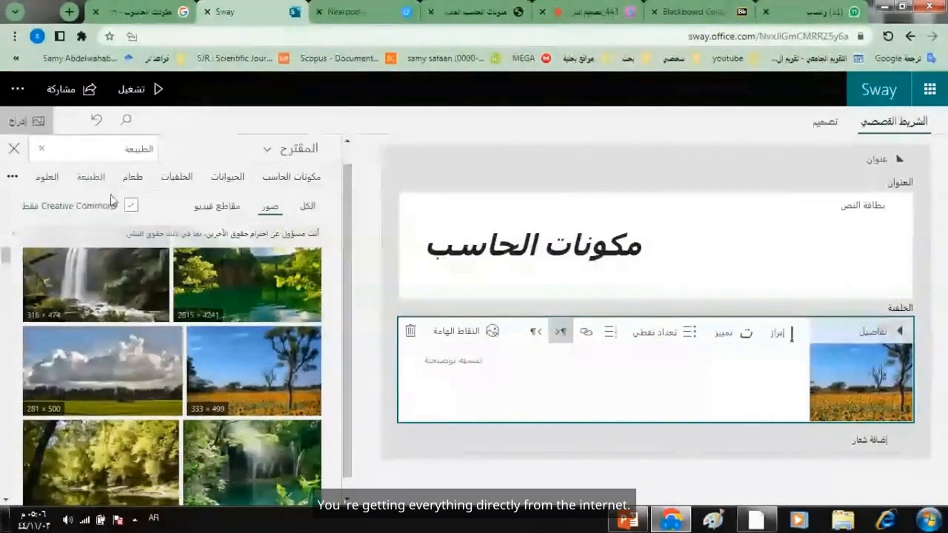
- Try to upload the ROM picture from the device's Pictures library as the background, and delete the separate image card
click(269, 156)
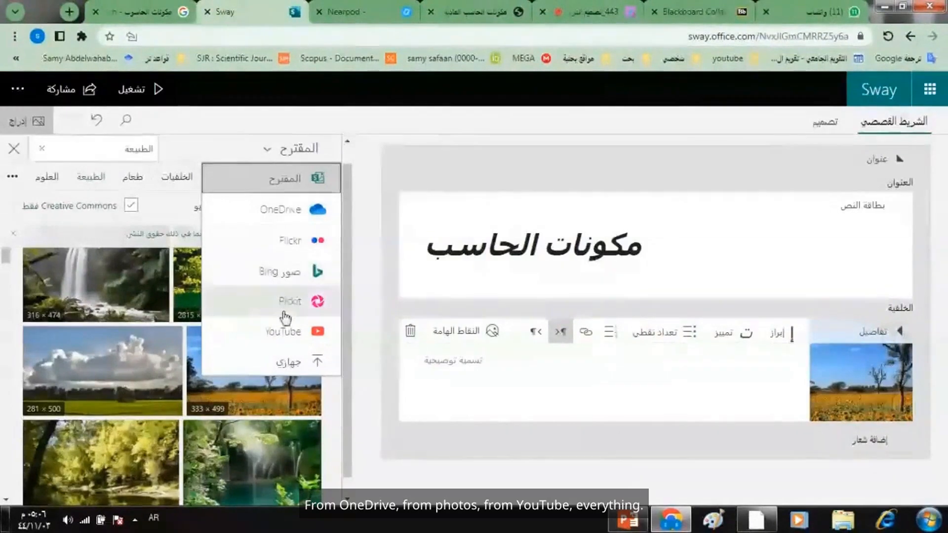
click(290, 366)
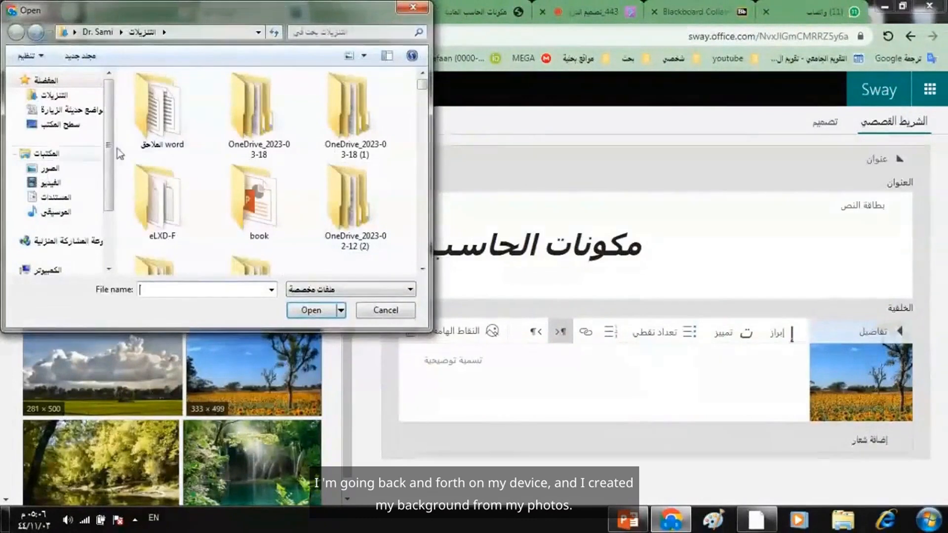
click(34, 169)
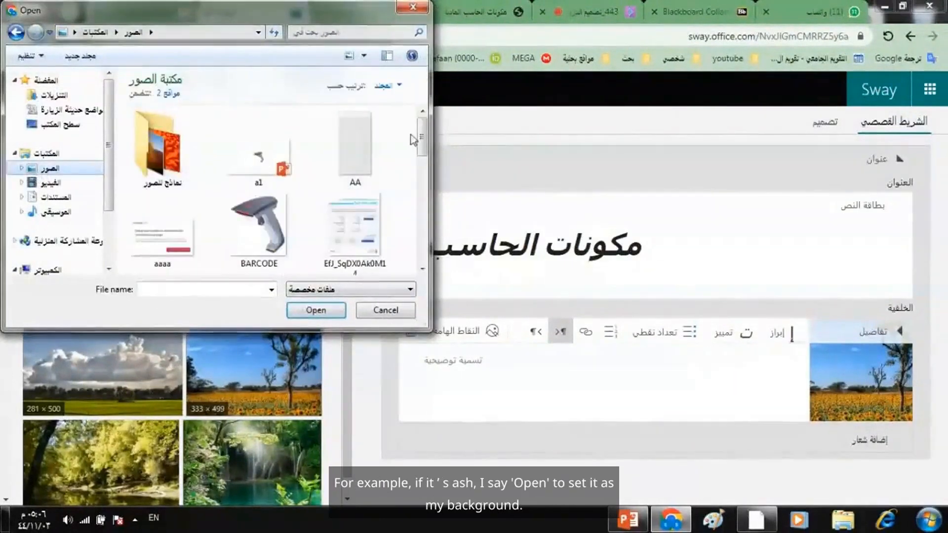
drag(421, 138, 421, 181)
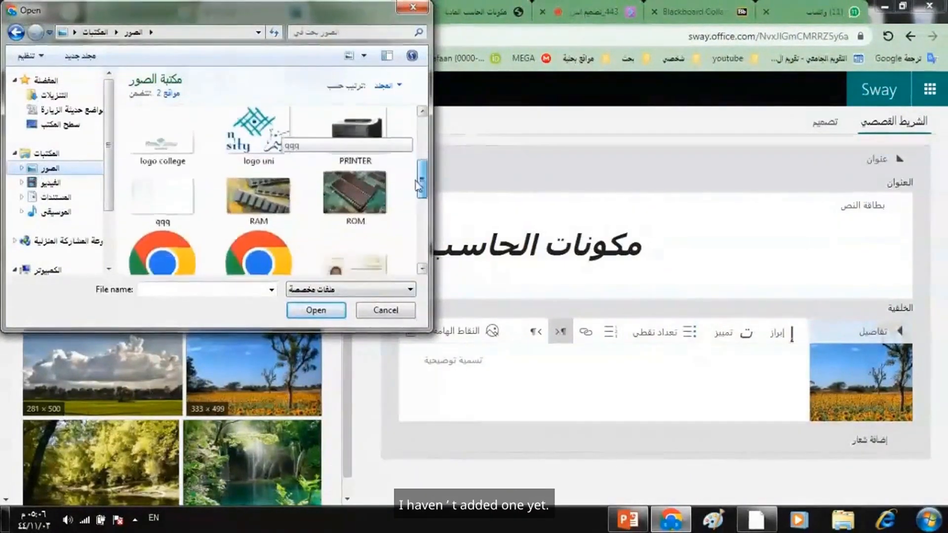
click(345, 182)
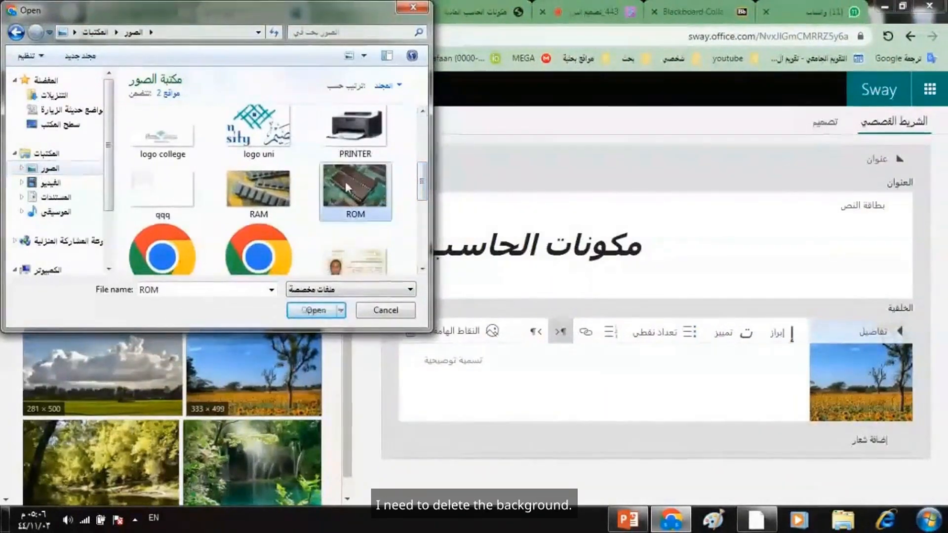
click(318, 310)
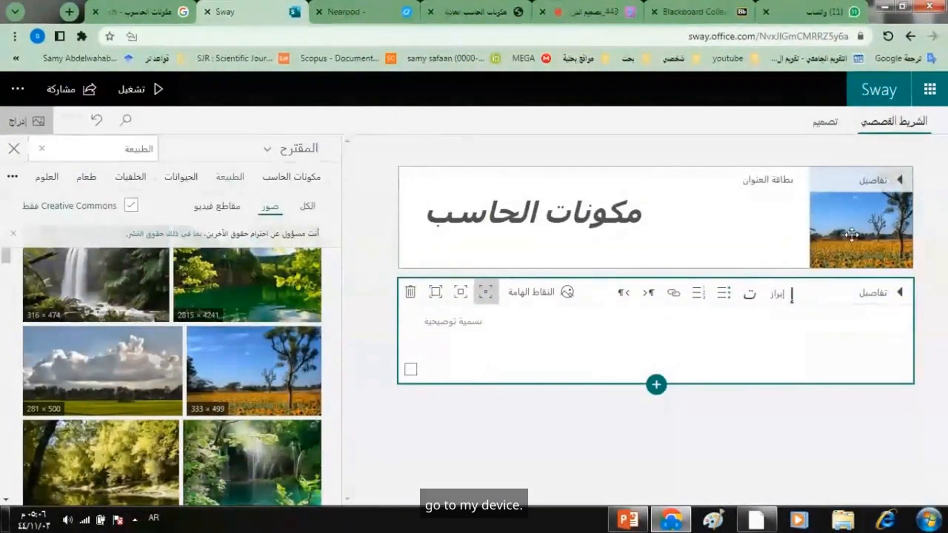
click(409, 295)
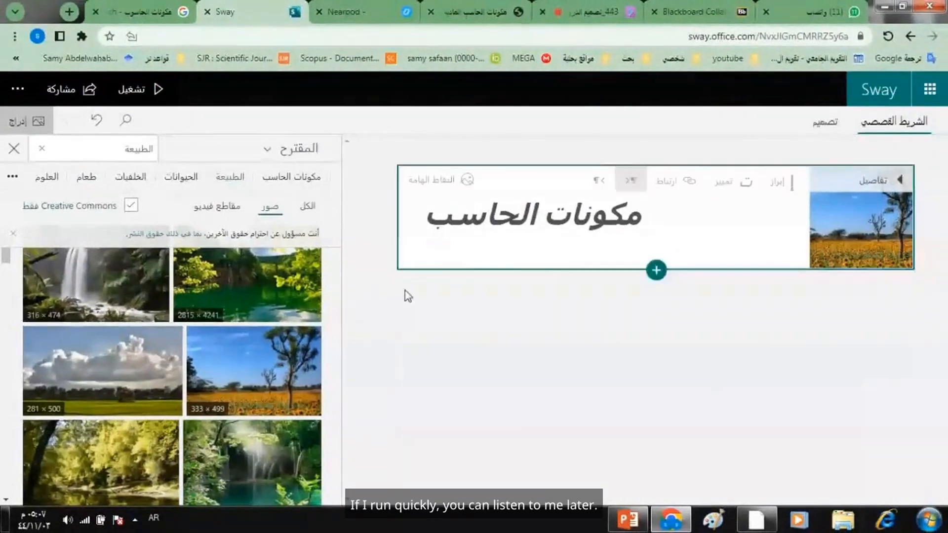
- Expand the title card's details and delete the nature picture from its background
click(884, 180)
click(857, 378)
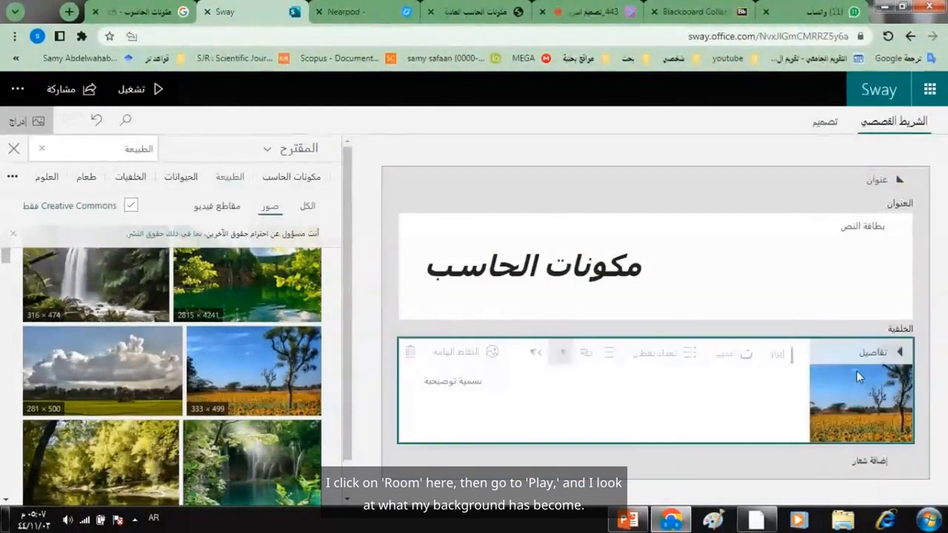
click(408, 353)
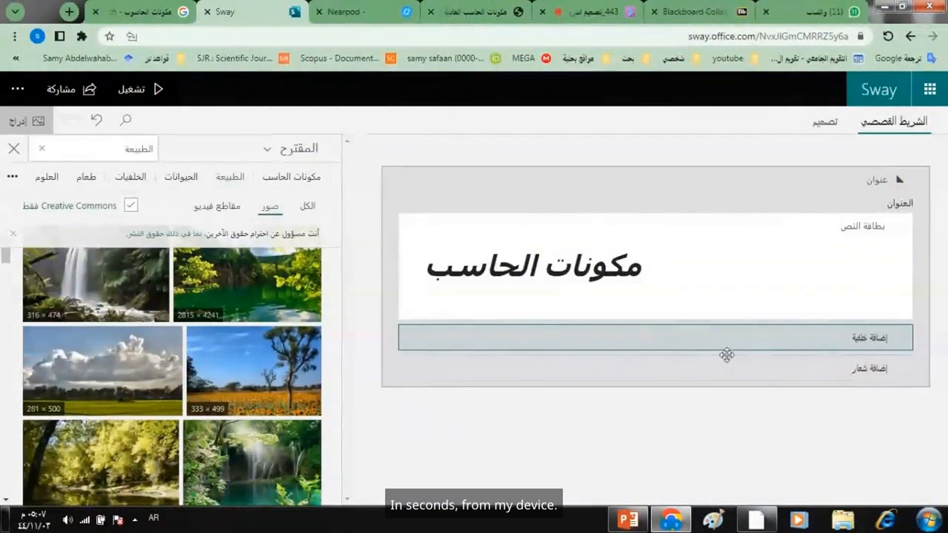
- Upload the ROM picture from the device's Pictures library as the title card's background, play the Sway to check it, and return to editing
click(755, 347)
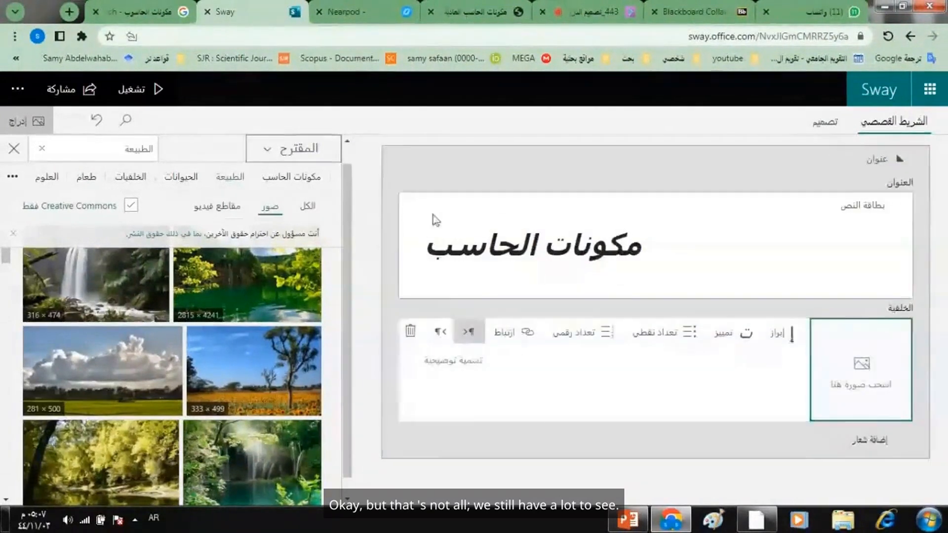
click(296, 148)
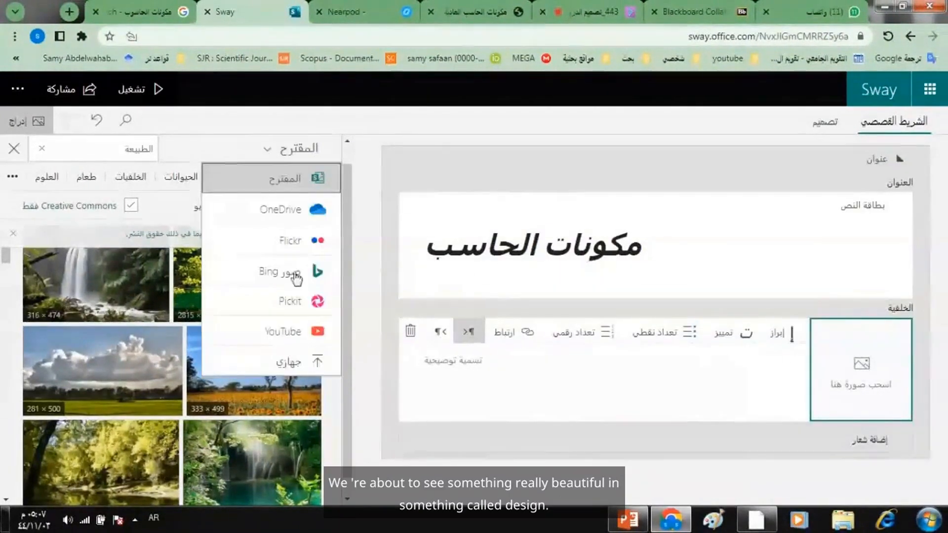
click(292, 362)
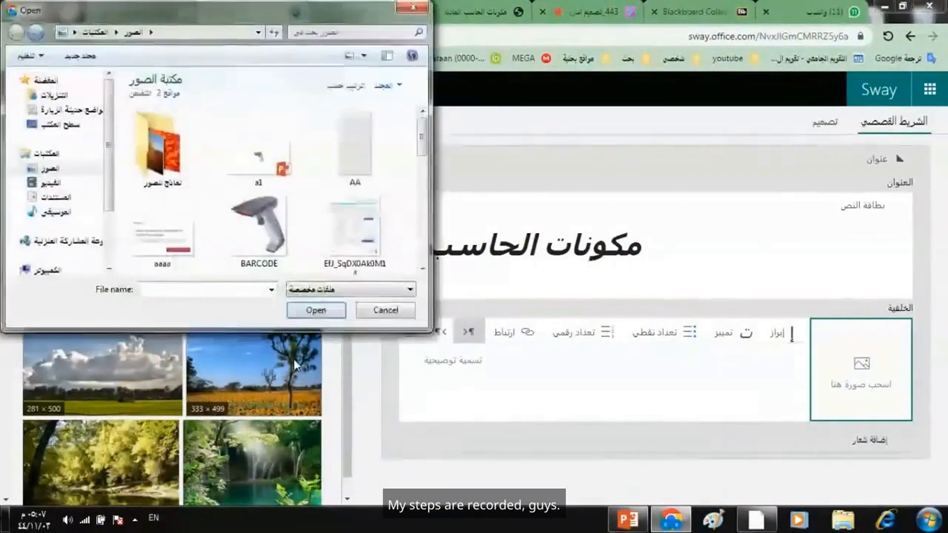
drag(420, 150, 411, 195)
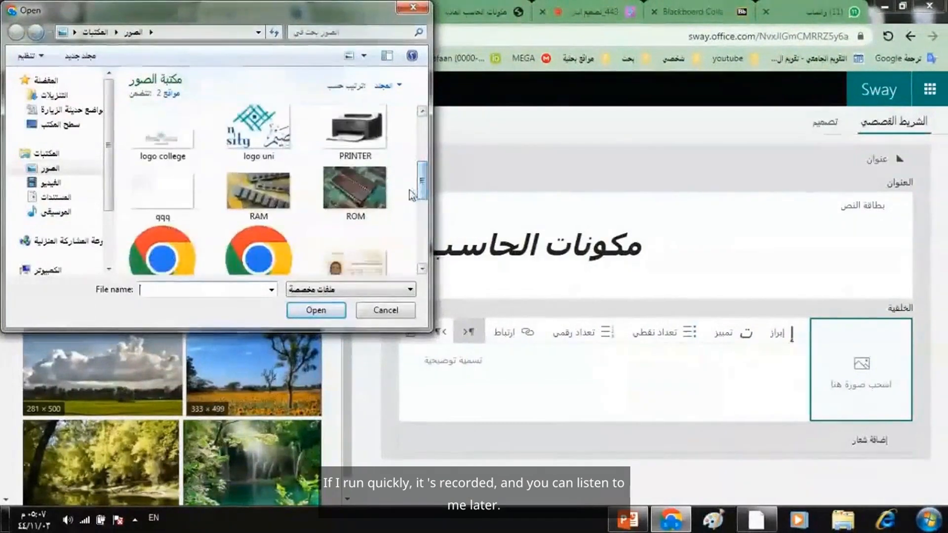
double_click(353, 200)
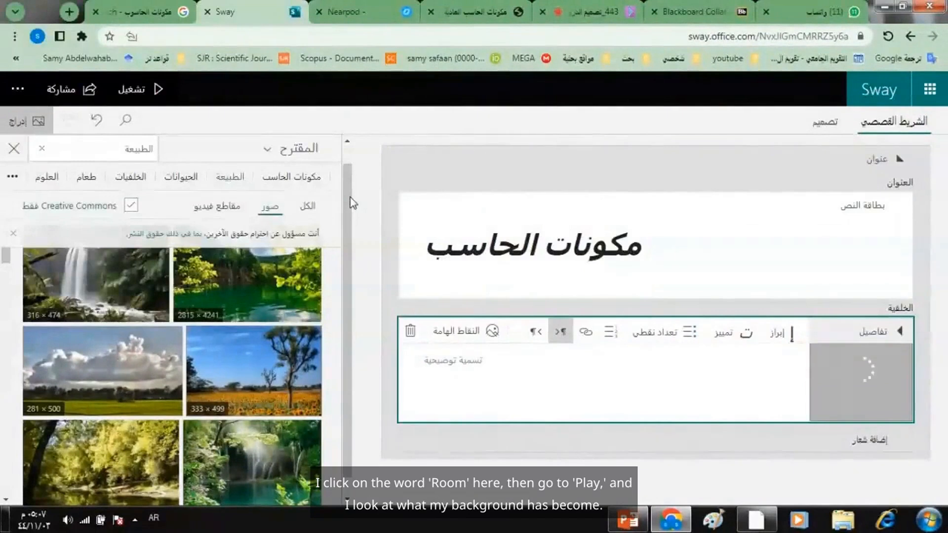
click(159, 93)
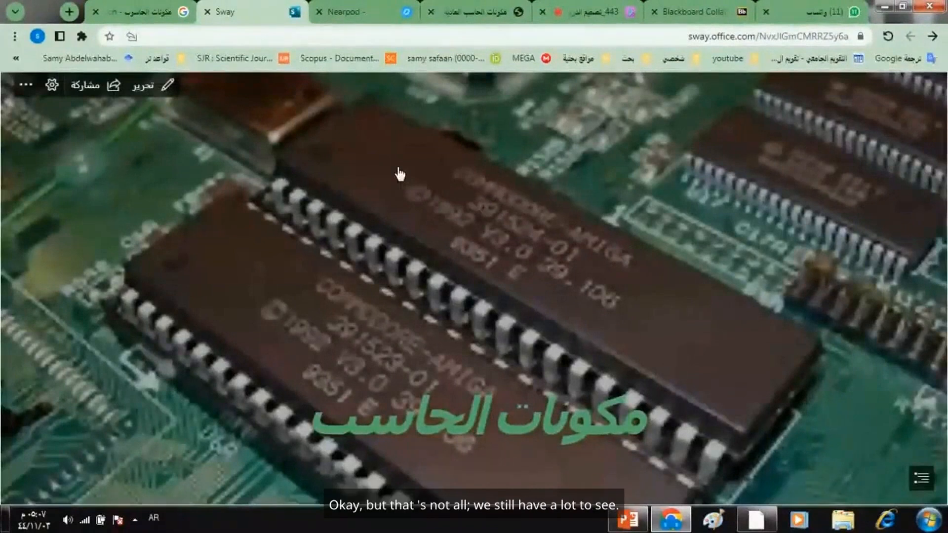
click(150, 95)
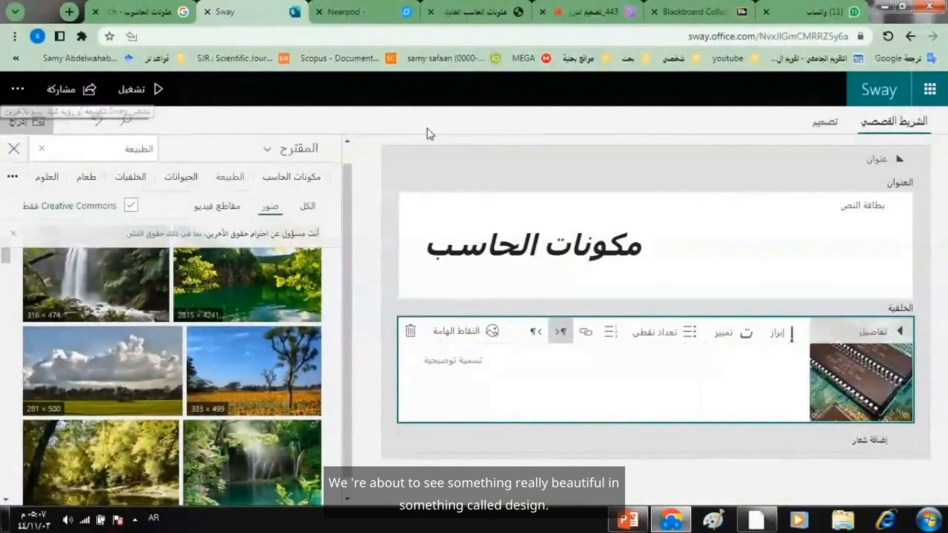
- View the Sway in its design view, look over the available styles, and return to the storyline
click(827, 128)
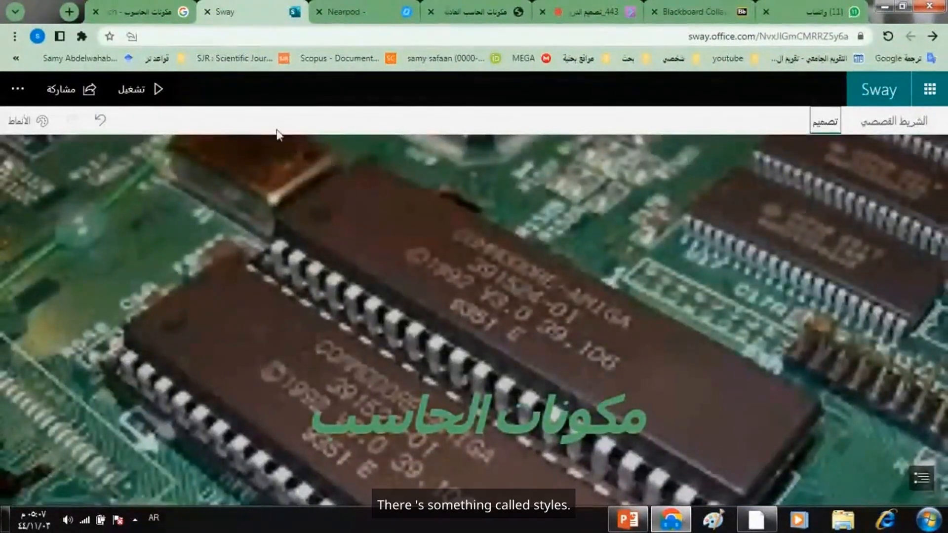
click(30, 129)
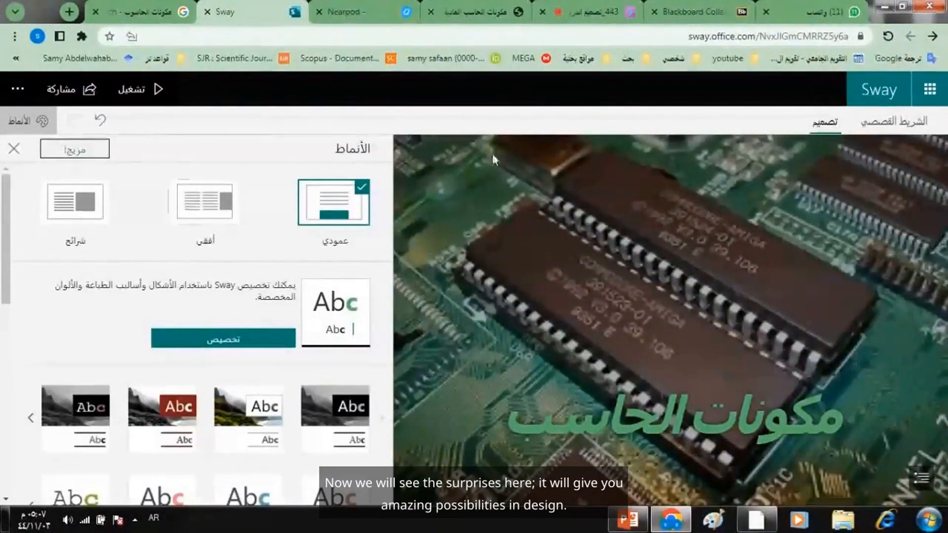
click(894, 128)
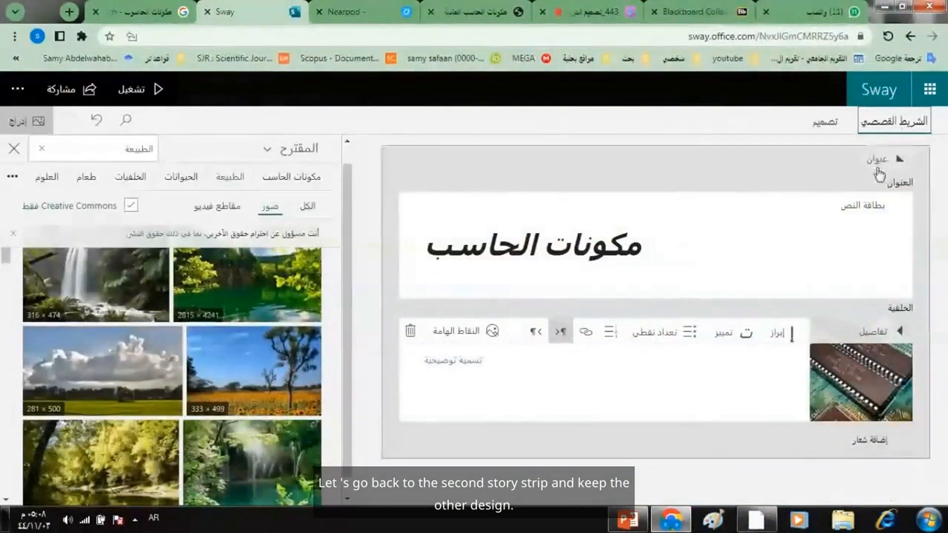
- Expand the background ROM picture's details, and delete the background from the title card
click(872, 332)
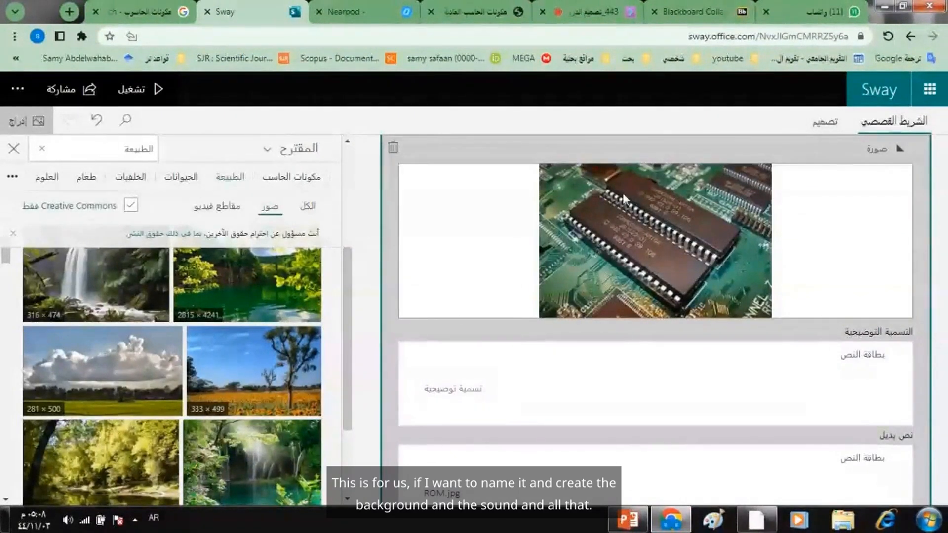
scroll(623, 198, up, 5)
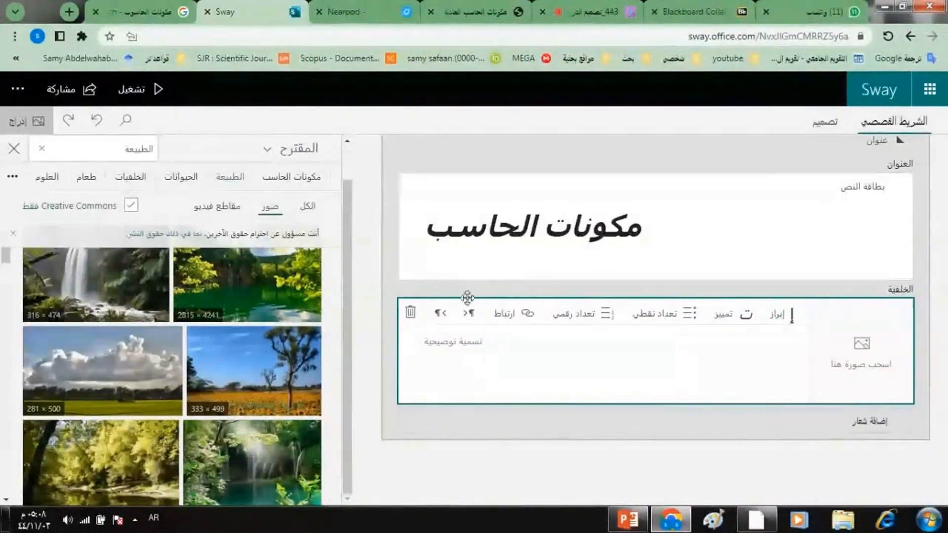
click(412, 313)
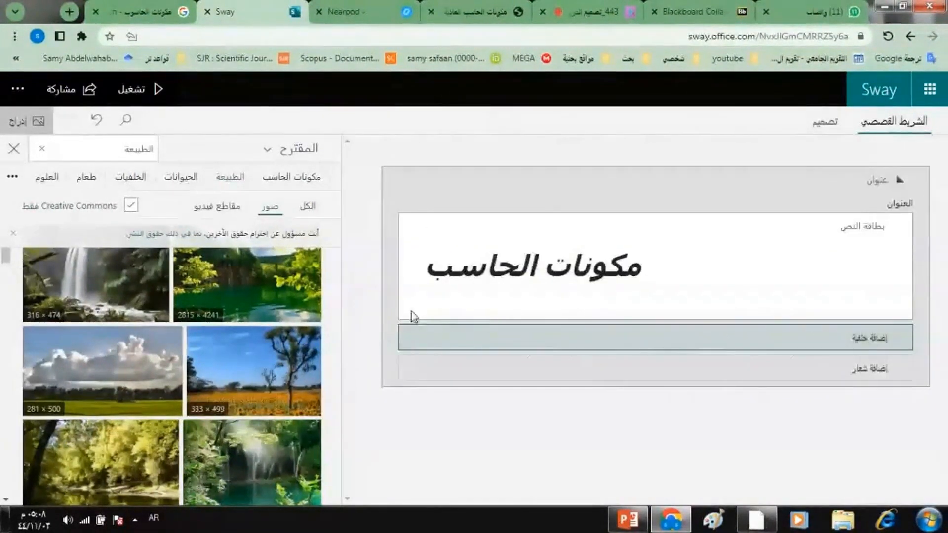
- Set the suggested nature picture of a waterfall over a green pool as the title background, play the Sway, and return to editing
click(495, 334)
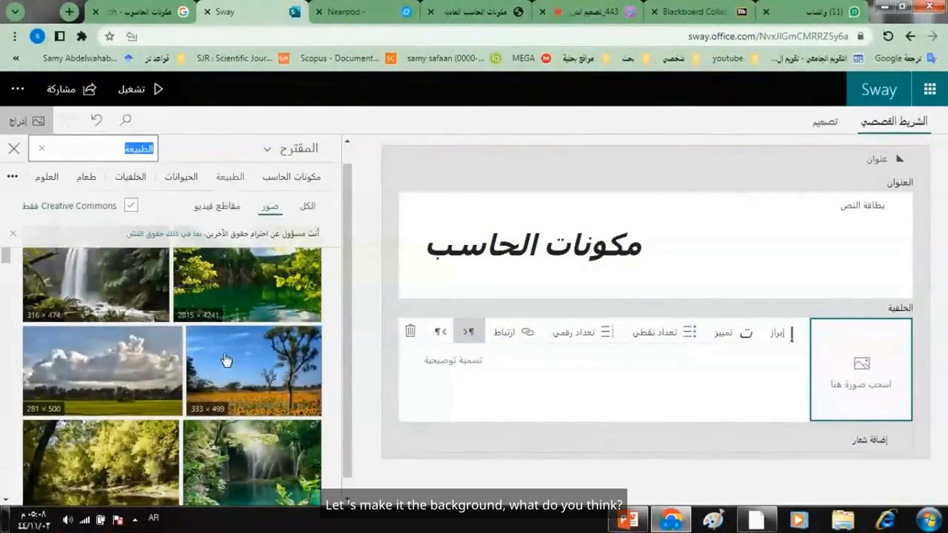
click(242, 463)
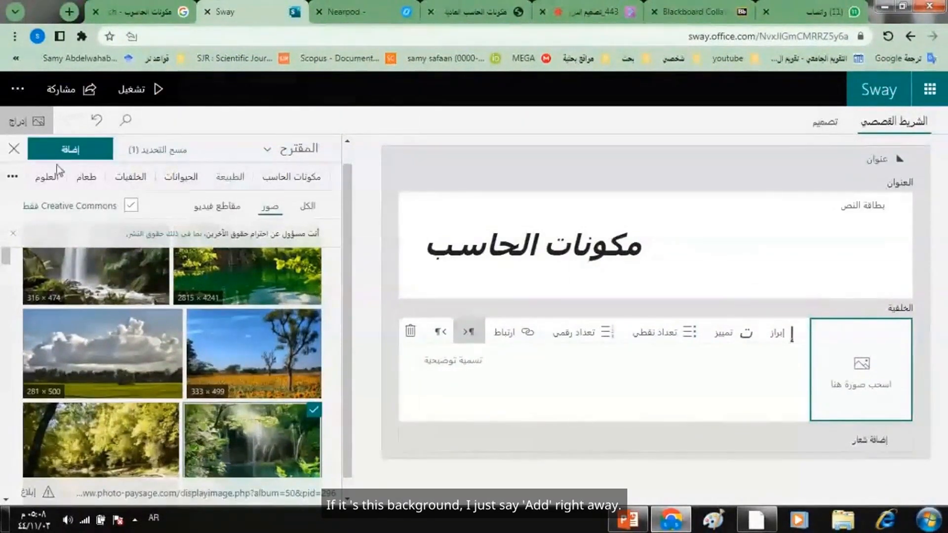
click(64, 150)
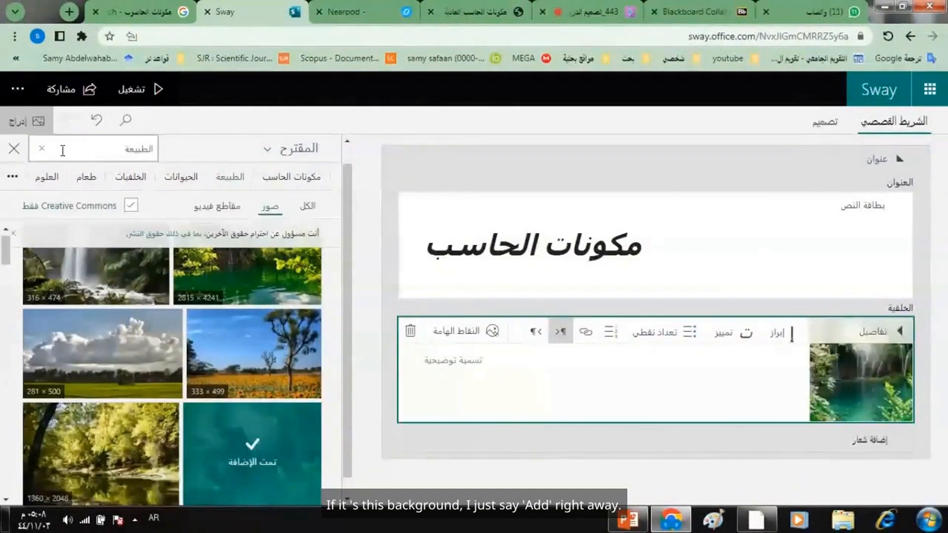
click(152, 90)
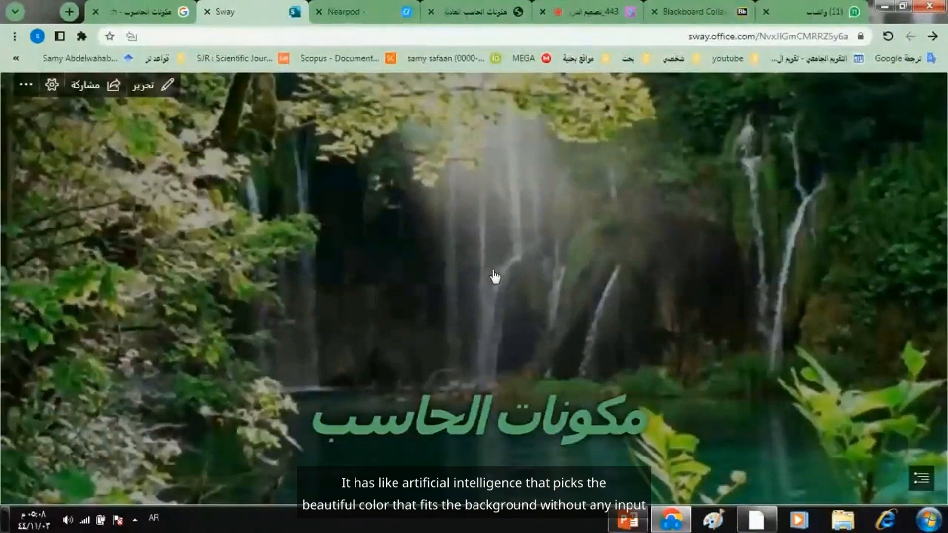
click(168, 87)
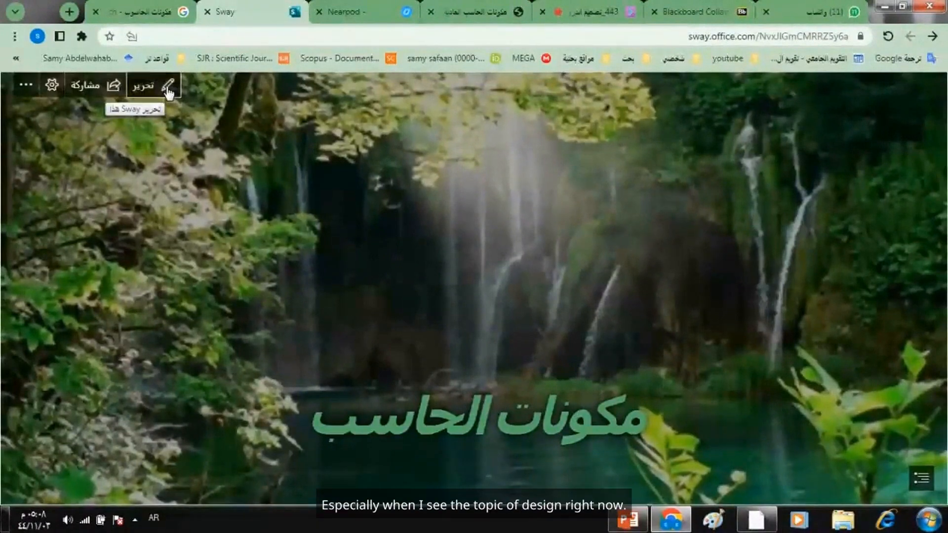